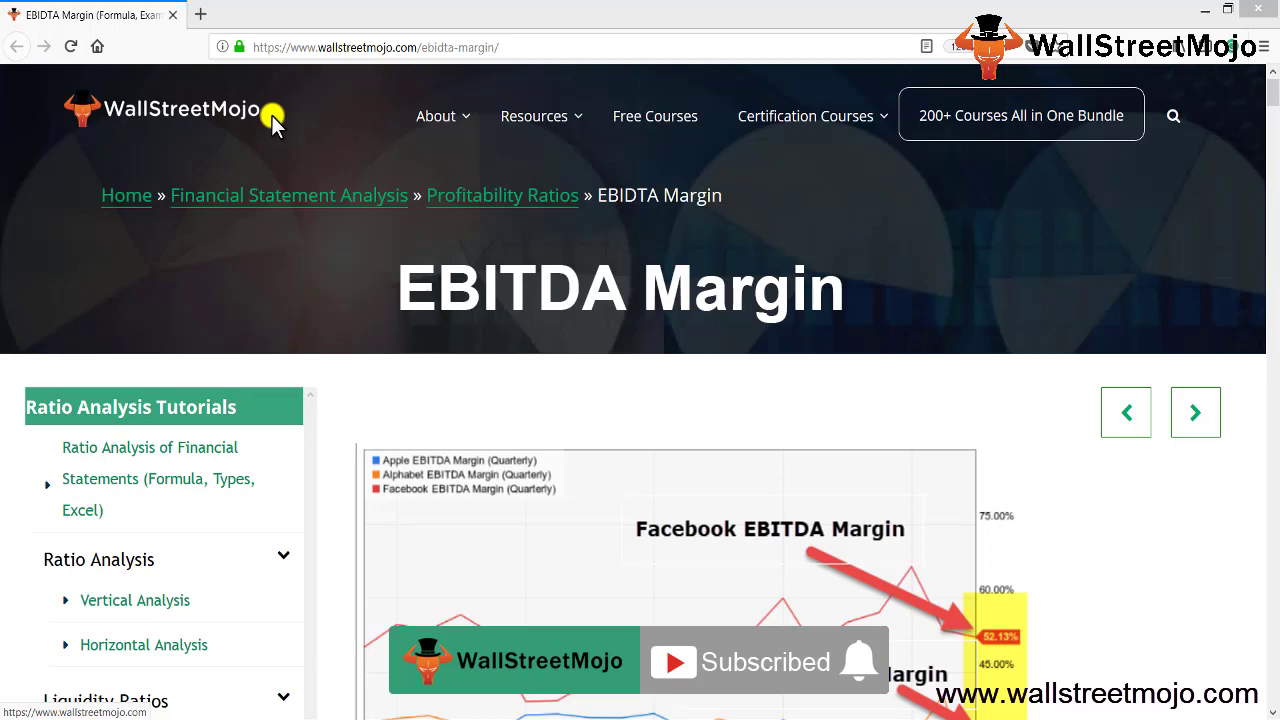
Scroll down to the chart comparing Facebook, Apple and Google EBITDA margins.
{"action": "scroll", "coordinate": [451, 400], "scroll_direction": "down", "scroll_amount": 3}
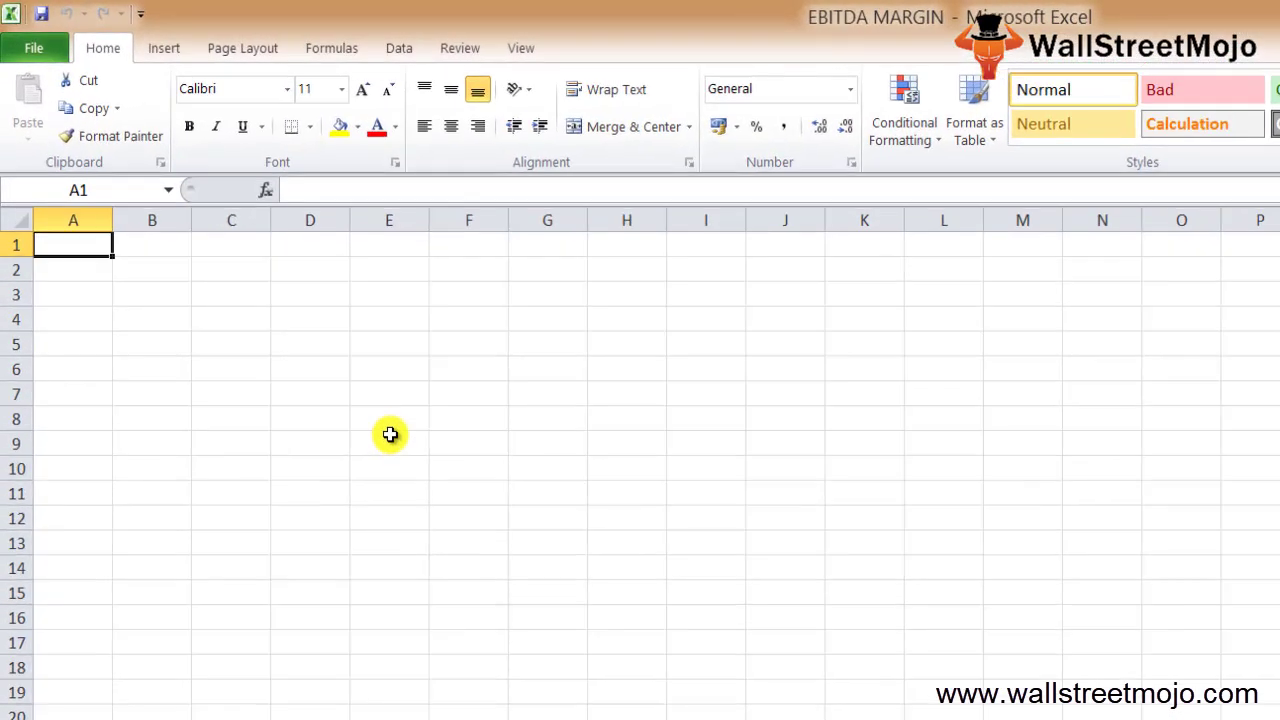
Enter the heading 'Profitabl' in cell B2.
{"action": "left_click", "coordinate": [390, 434]}
{"action": "key", "text": "Up"}
{"action": "key", "text": "Up"}
{"action": "key", "text": "Up"}
{"action": "key", "text": "Up"}
{"action": "key", "text": "Left"}
{"action": "key", "text": "Left"}
{"action": "key", "text": "Up"}
{"action": "key", "text": "Up"}
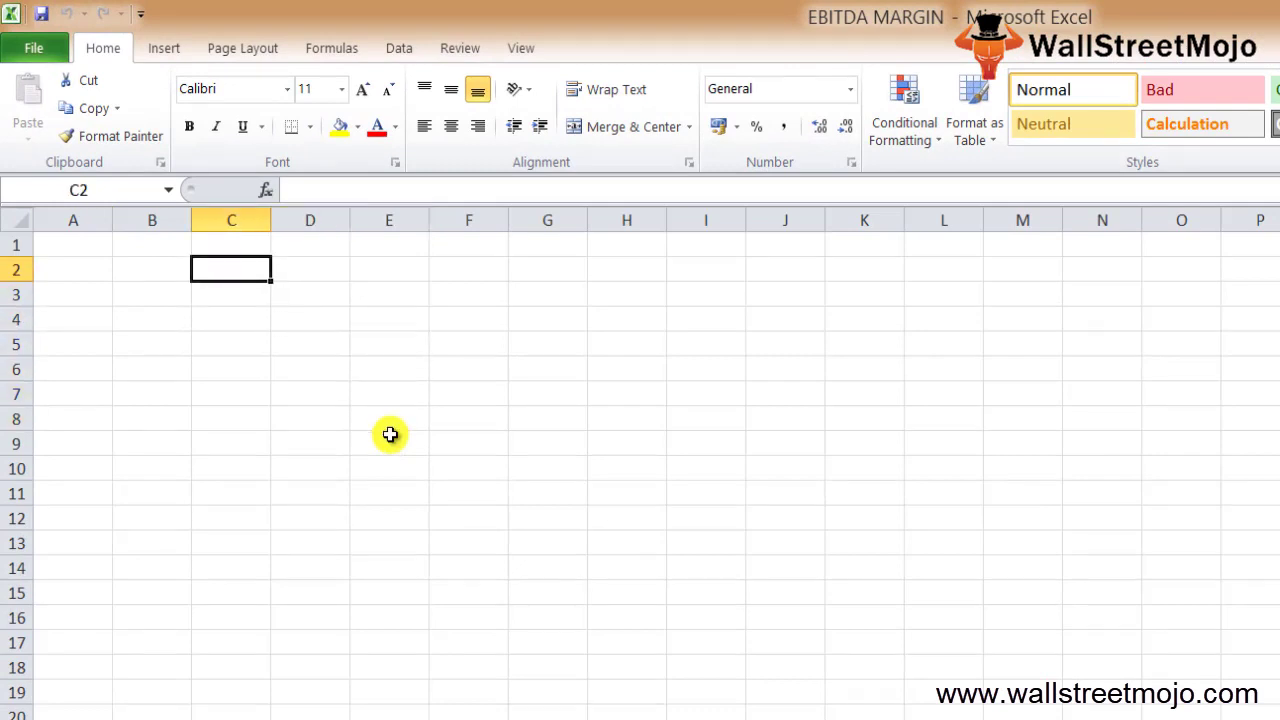
{"action": "key", "text": "Left"}
{"action": "type", "text": "Profitabl"}
{"action": "key", "text": "Return"}
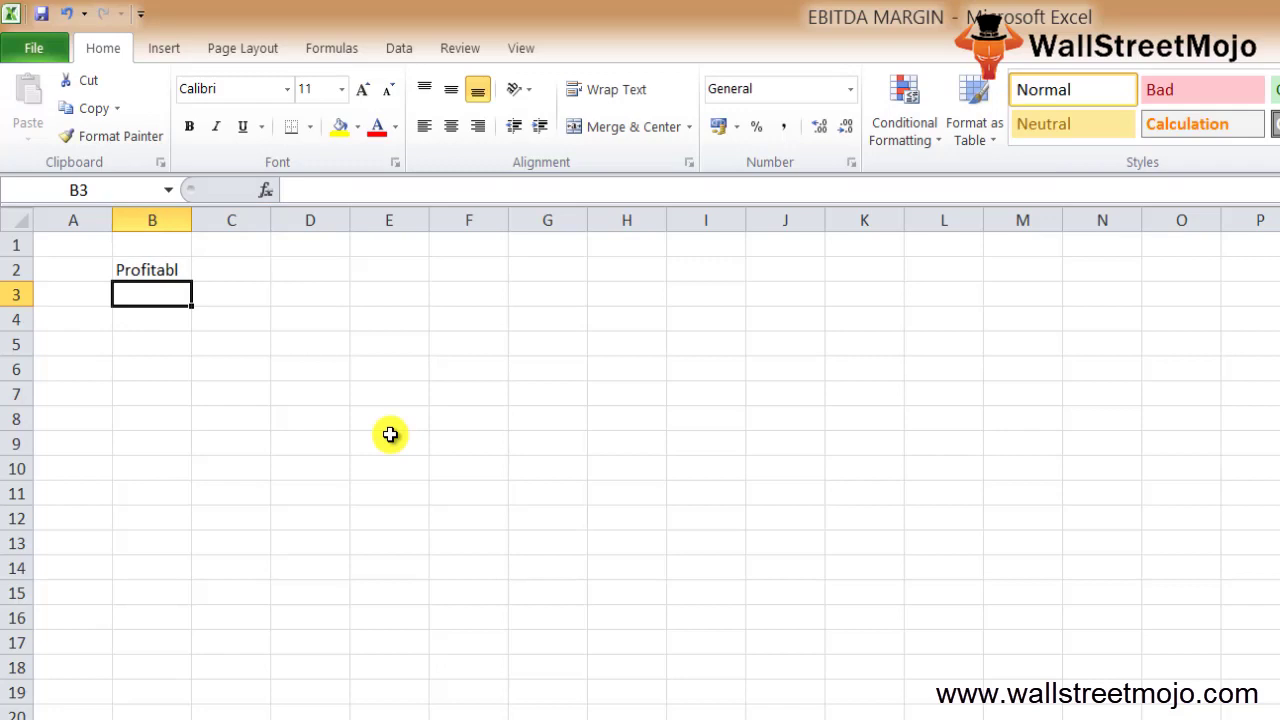
Enter 'EBITDA', '%' and 'of Sales' across cells B3, C3 and D3.
{"action": "key", "text": "Up"}
{"action": "key", "text": "Down"}
{"action": "type", "text": "EB"}
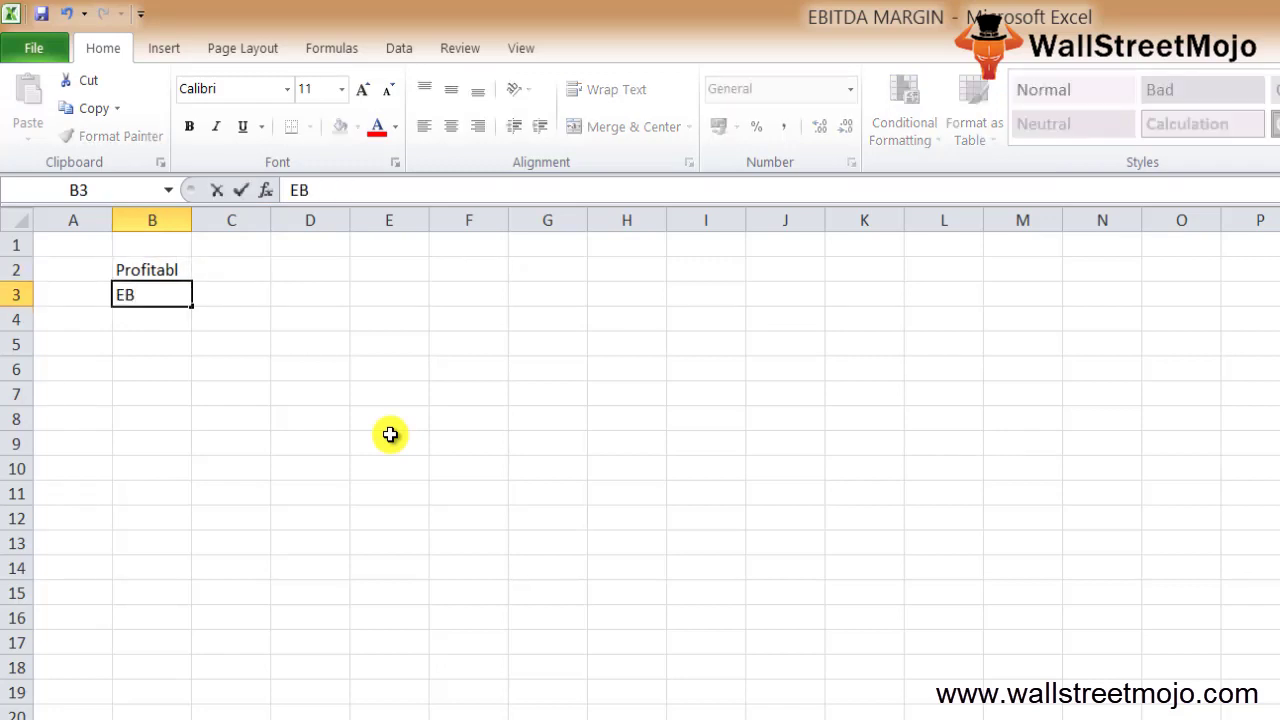
{"action": "type", "text": "ITDA"}
{"action": "key", "text": "Tab"}
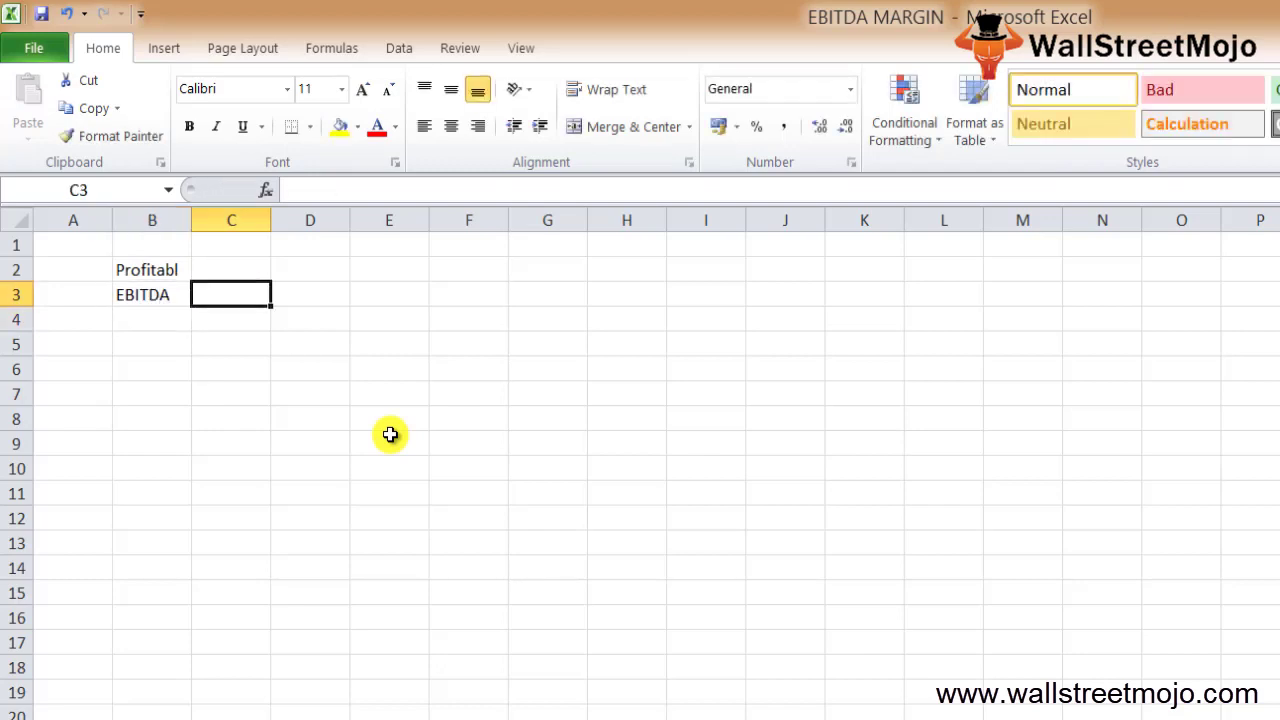
{"action": "type", "text": "5"}
{"action": "key", "text": "BackSpace"}
{"action": "type", "text": "%"}
{"action": "key", "text": "Tab"}
{"action": "type", "text": "0"}
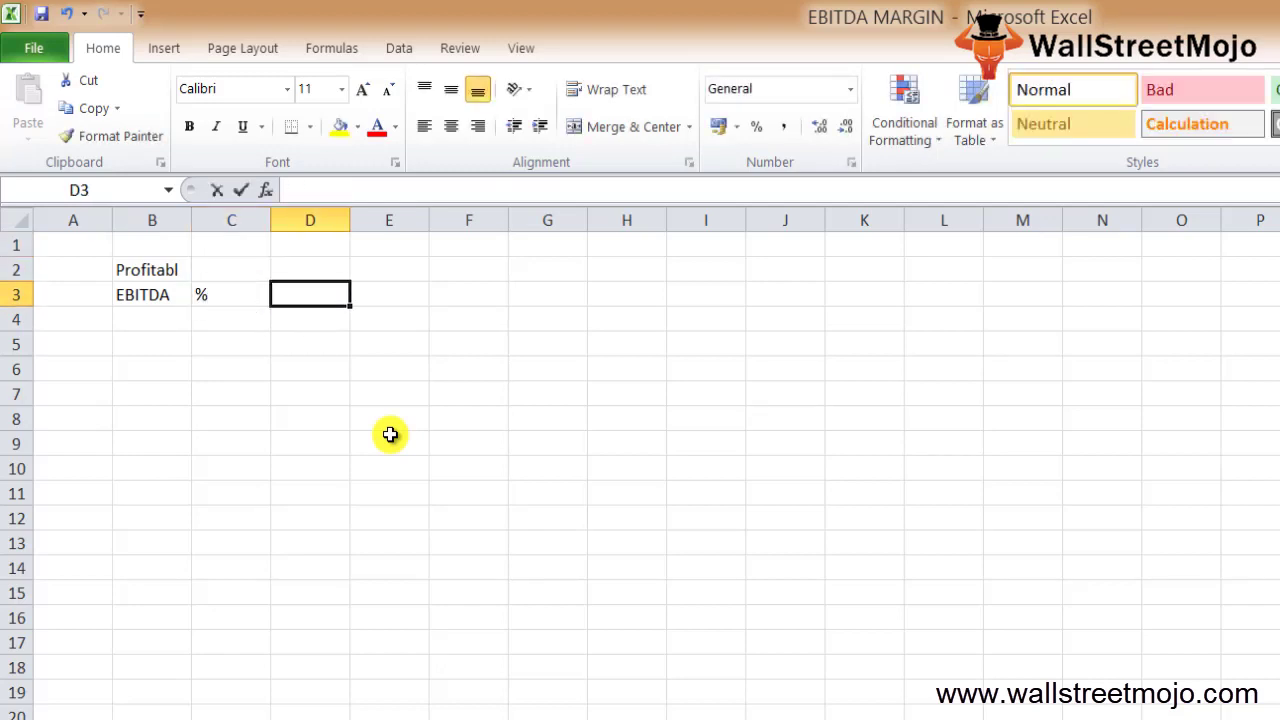
{"action": "type", "text": "f"}
{"action": "key", "text": "BackSpace"}
{"action": "key", "text": "BackSpace"}
{"action": "type", "text": "o"}
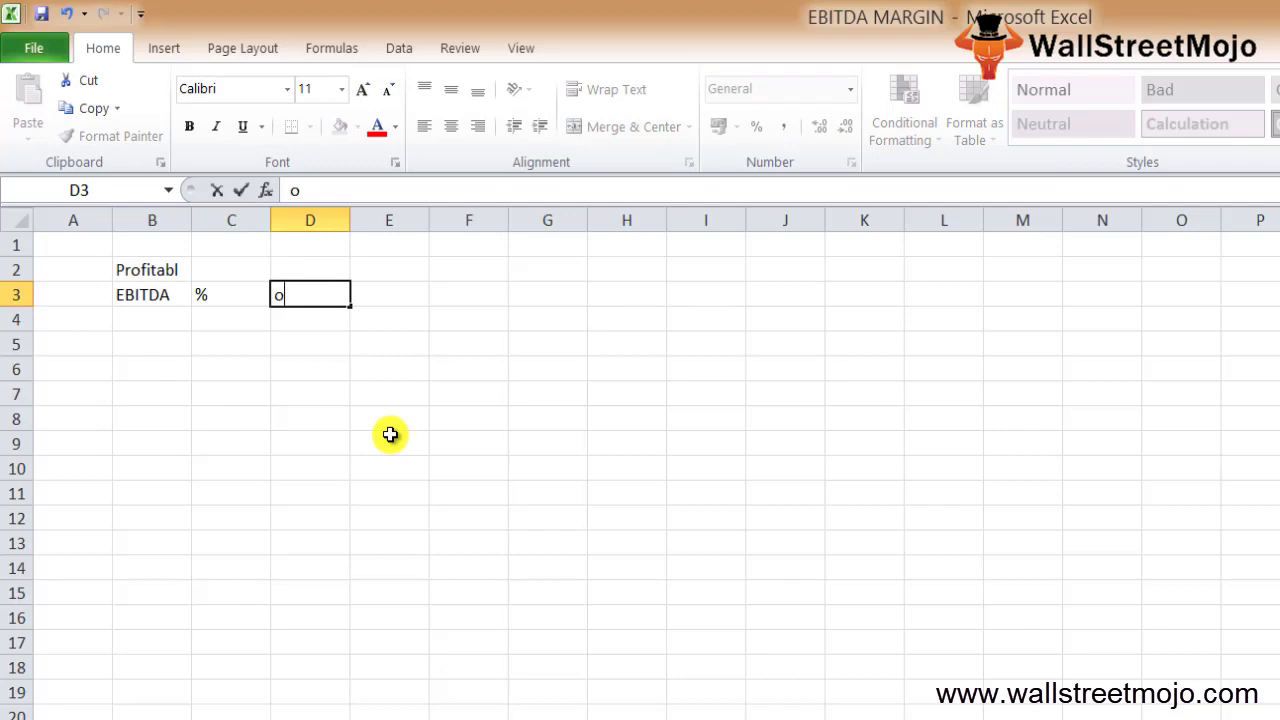
{"action": "type", "text": "f Sales"}
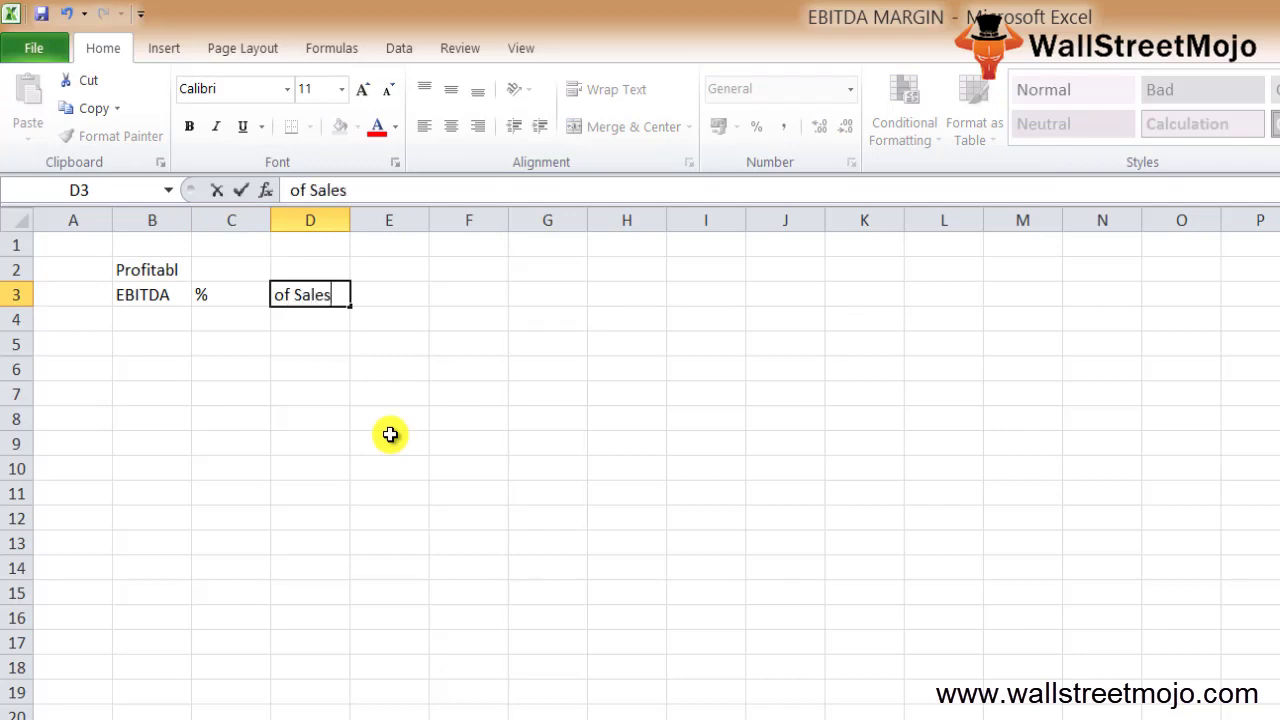
{"action": "key", "text": "Return"}
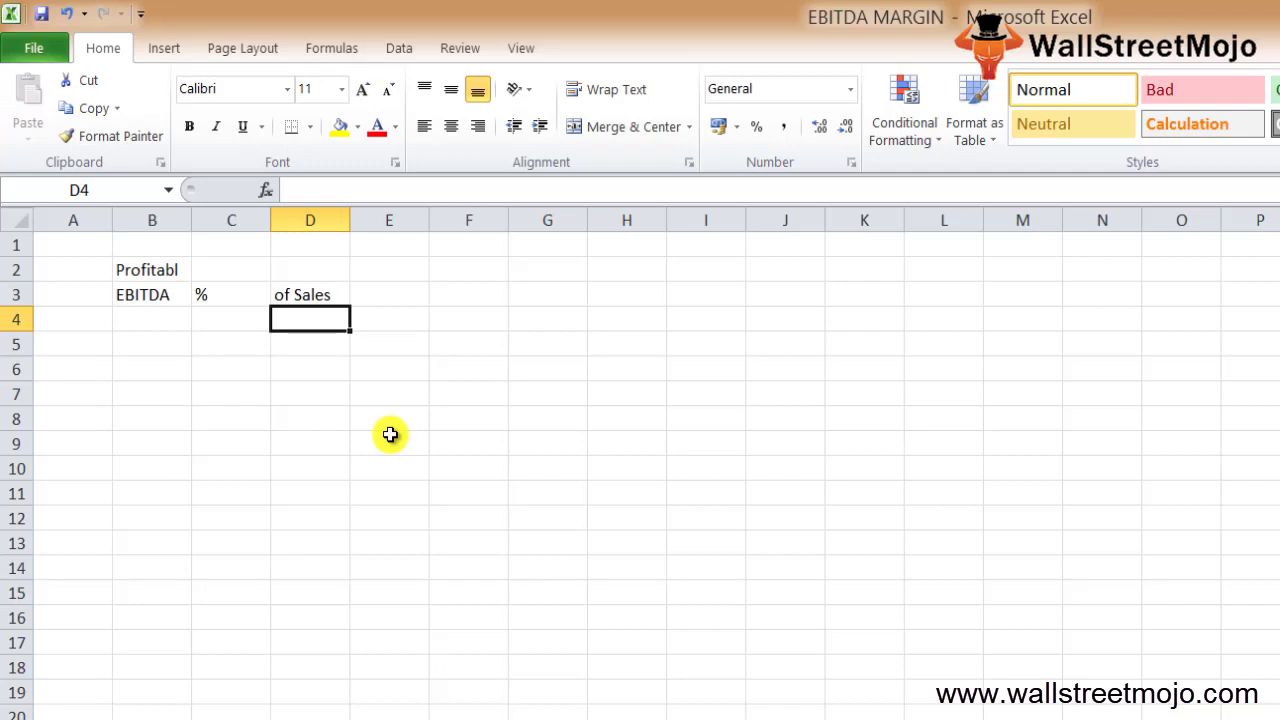
Move the cell selection down to B5 for the next note.
{"action": "key", "text": "Down"}
{"action": "key", "text": "Up"}
{"action": "key", "text": "Up"}
{"action": "key", "text": "Left"}
{"action": "key", "text": "Down"}
{"action": "key", "text": "Left"}
{"action": "key", "text": "Down"}
{"action": "key", "text": "Left"}
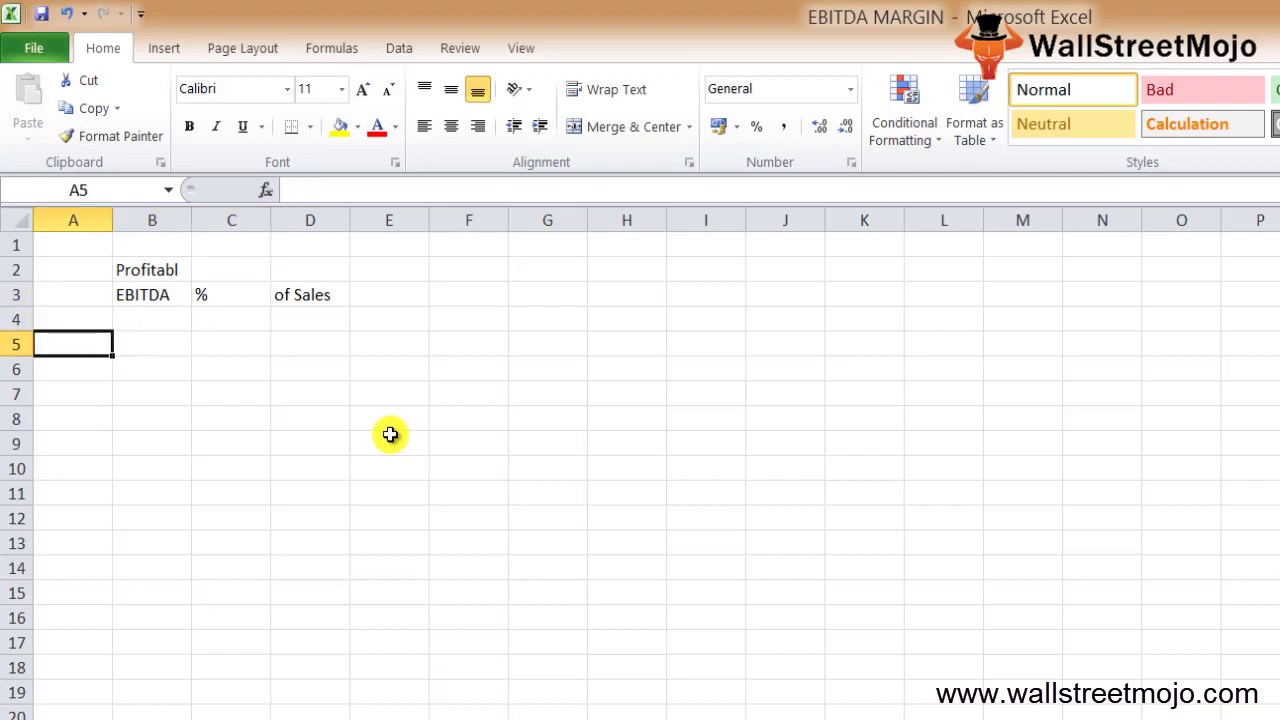
{"action": "key", "text": "Right"}
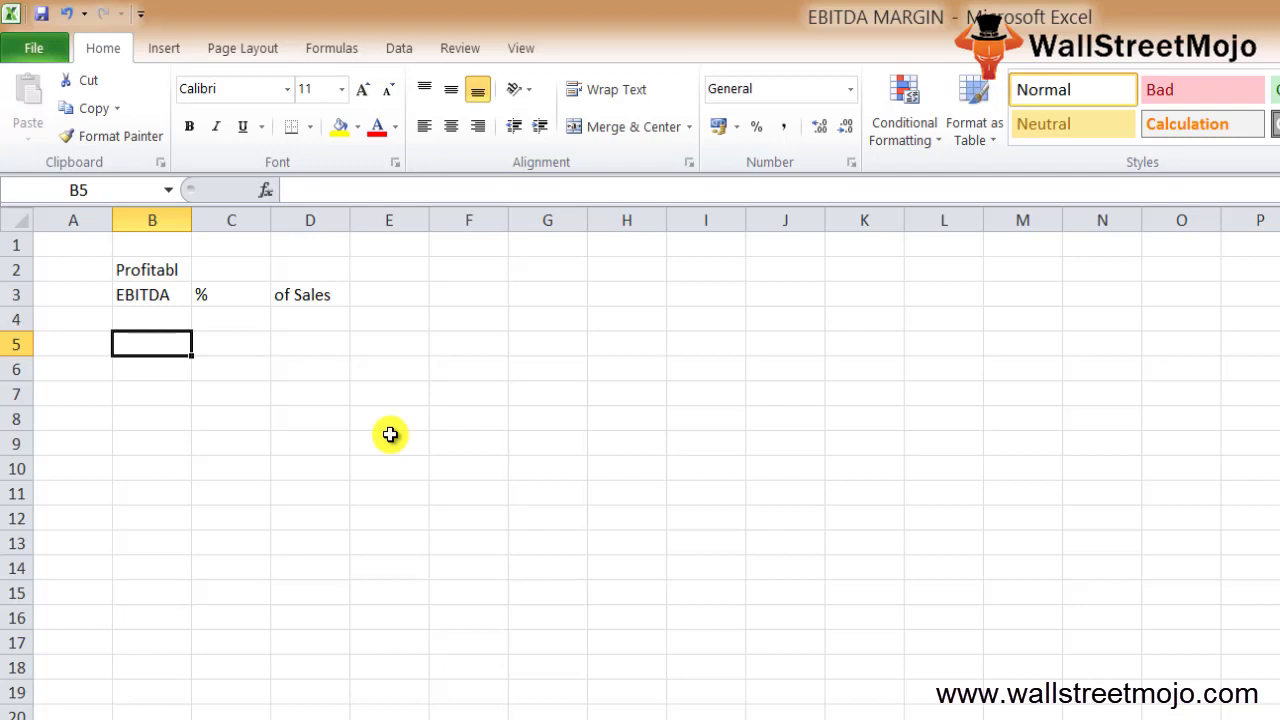
{"action": "key", "text": "Down"}
{"action": "key", "text": "Up"}
{"action": "key", "text": "Up"}
{"action": "key", "text": "Up"}
{"action": "key", "text": "Down"}
{"action": "key", "text": "Down"}
Type 'DA' into cell B5.
{"action": "type", "text": "DA"}
{"action": "key", "text": "Return"}
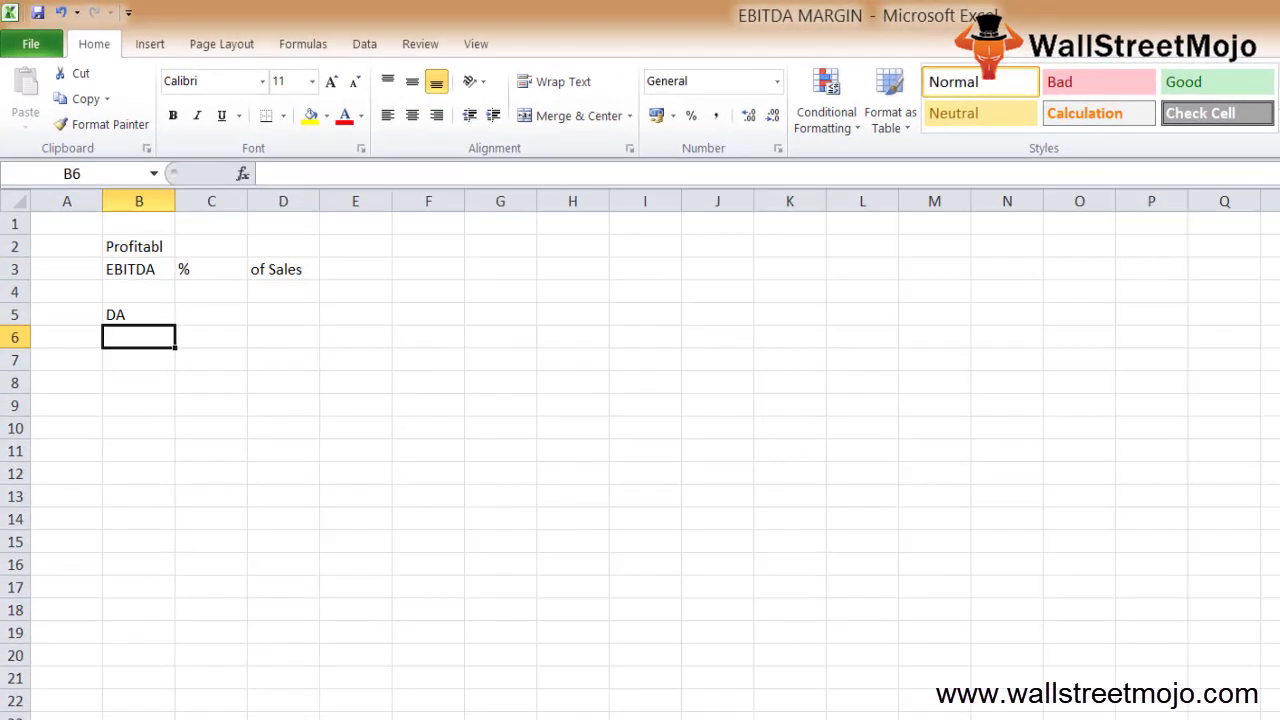
Write 'EBITDA=' in C7 and 'Operating Income+Dep + Amort' in D7.
{"action": "left_click", "coordinate": [211, 360]}
{"action": "type", "text": "EBI"}
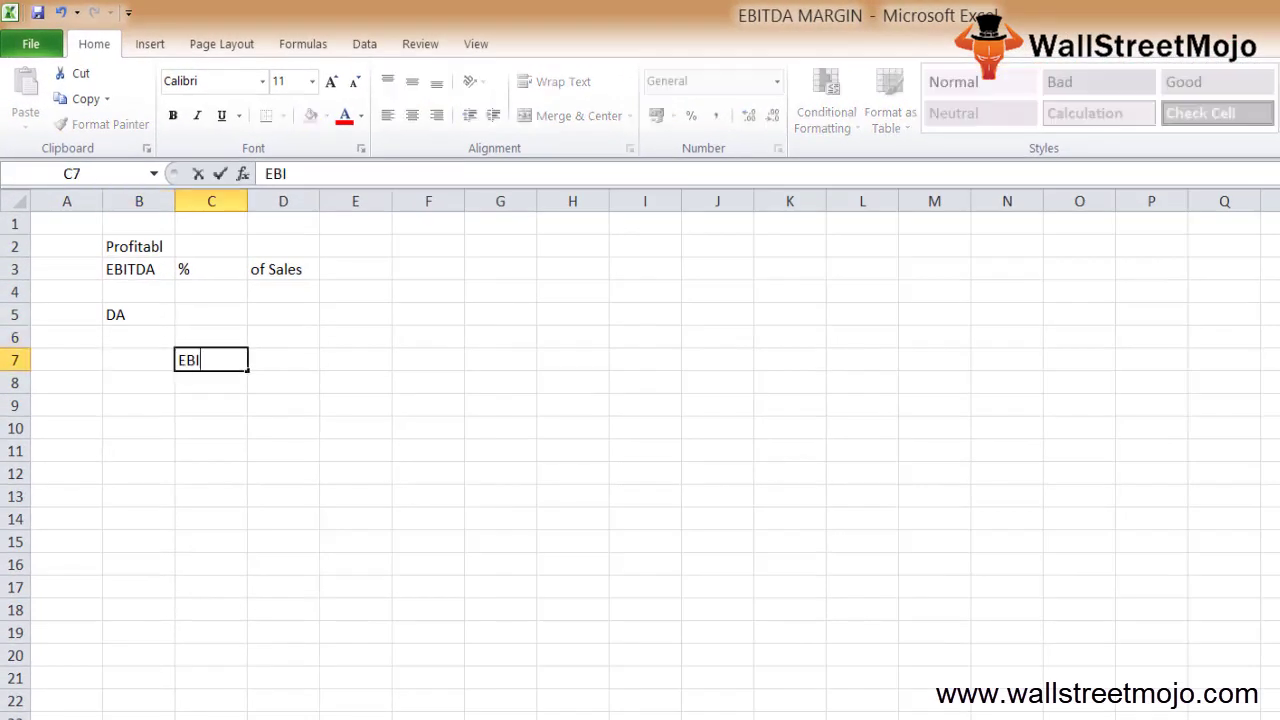
{"action": "type", "text": "TDA="}
{"action": "key", "text": "Tab"}
{"action": "type", "text": "Ope"}
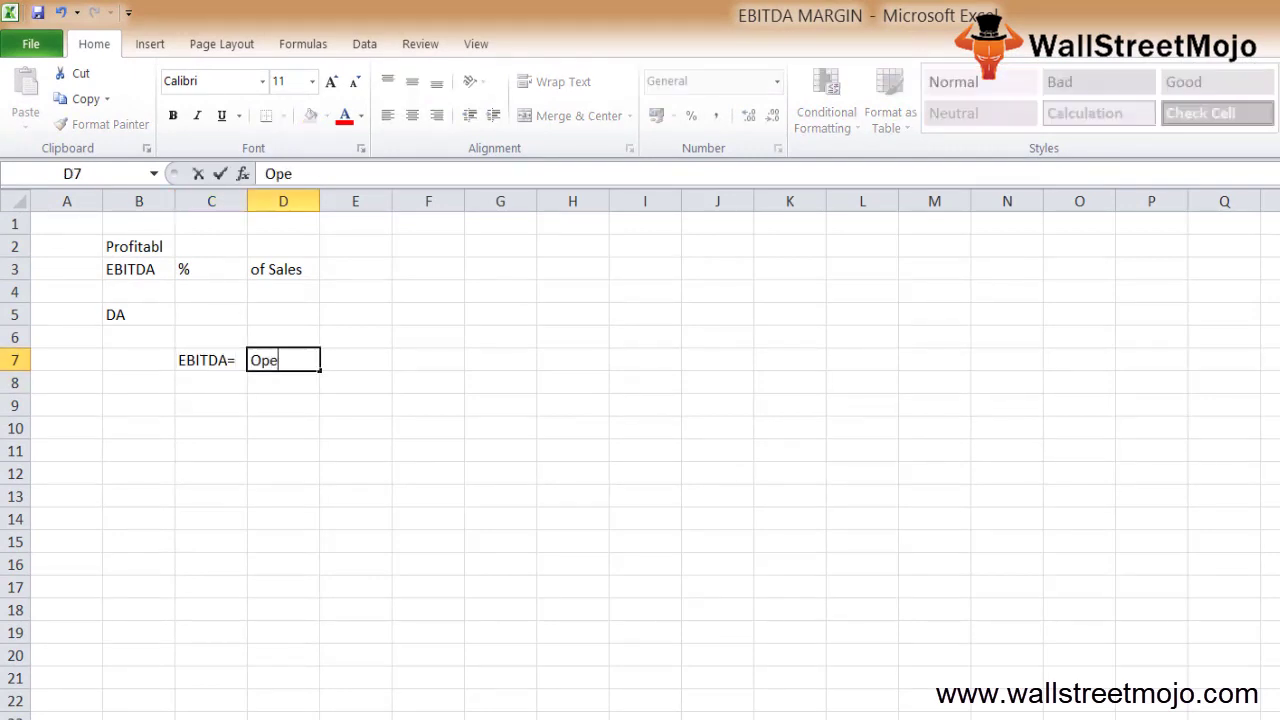
{"action": "type", "text": "rating Income"}
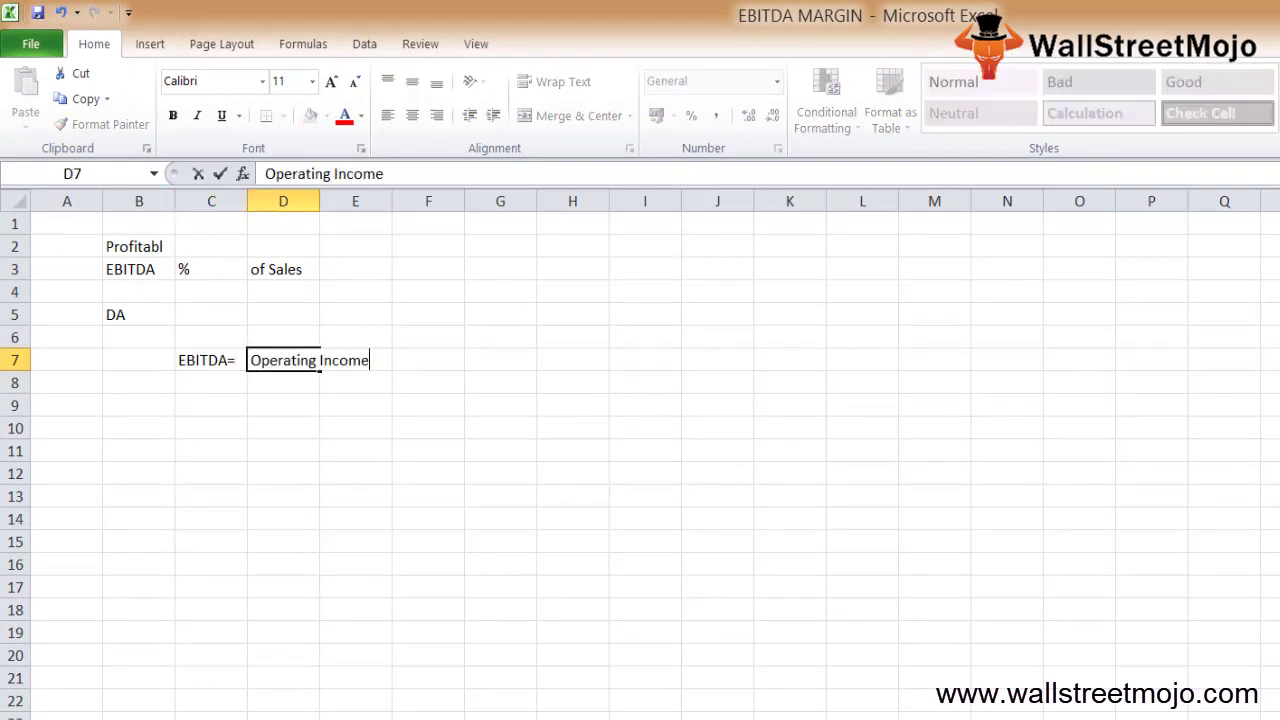
{"action": "type", "text": "+Dep + Amort"}
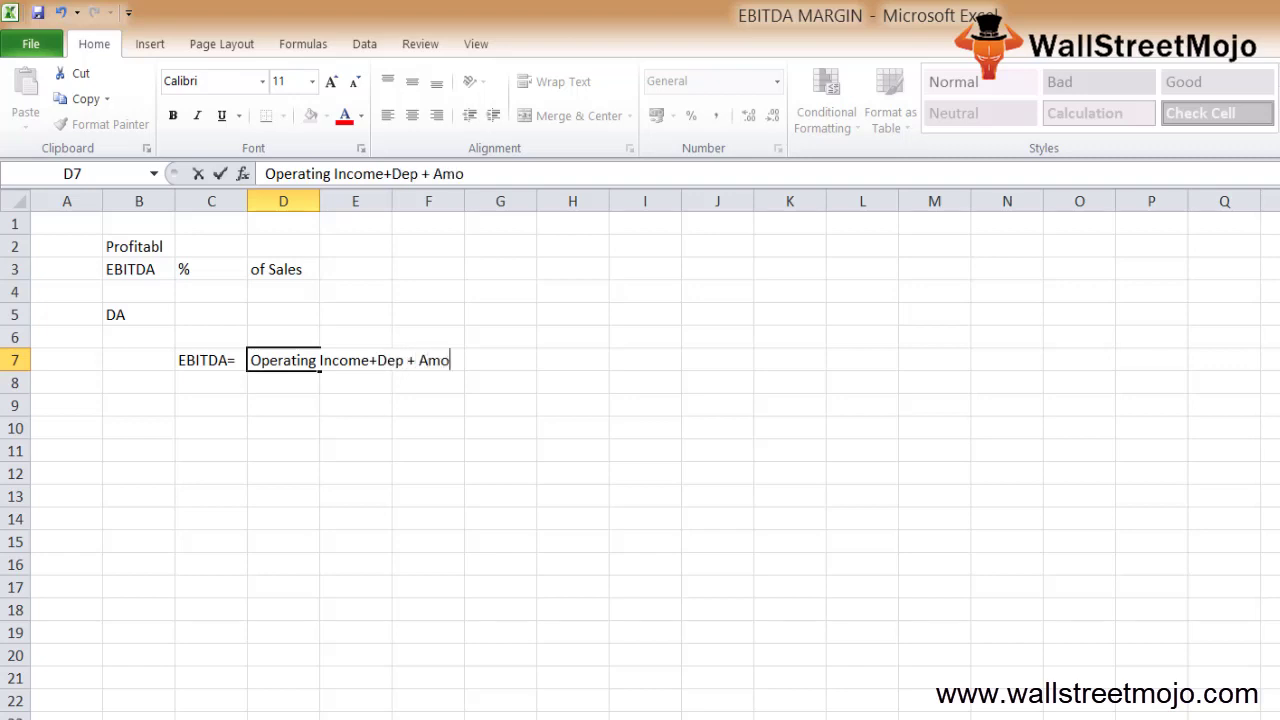
{"action": "key", "text": "Return"}
{"action": "key", "text": "Down"}
{"action": "key", "text": "Down"}
{"action": "key", "text": "Down"}
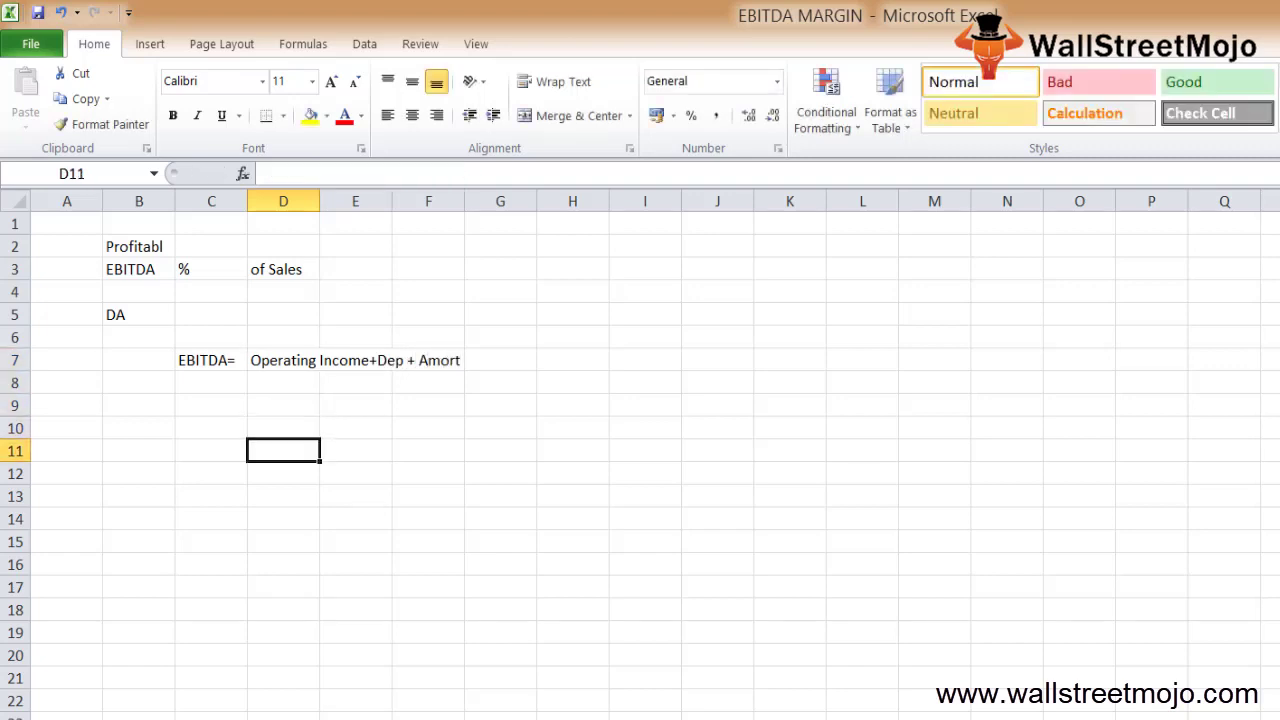
{"action": "key", "text": "Up"}
{"action": "key", "text": "Up"}
{"action": "key", "text": "Up"}
{"action": "key", "text": "Up"}
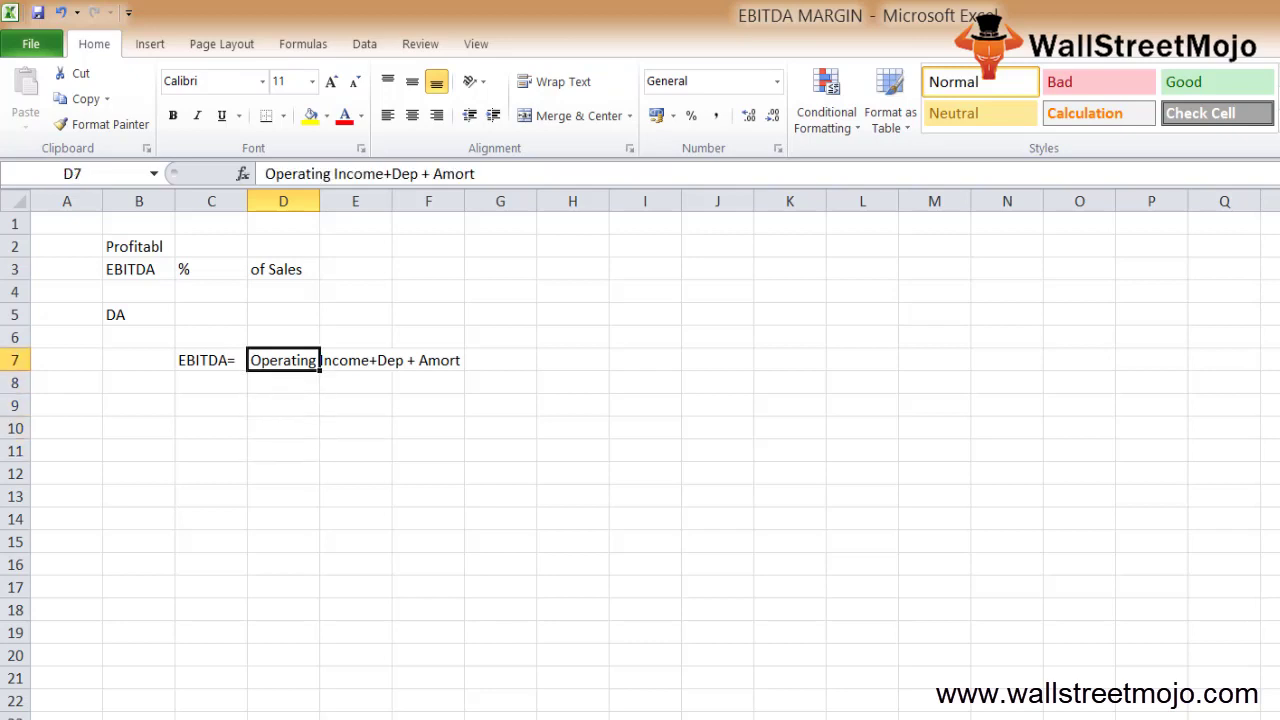
{"action": "key", "text": "Left"}
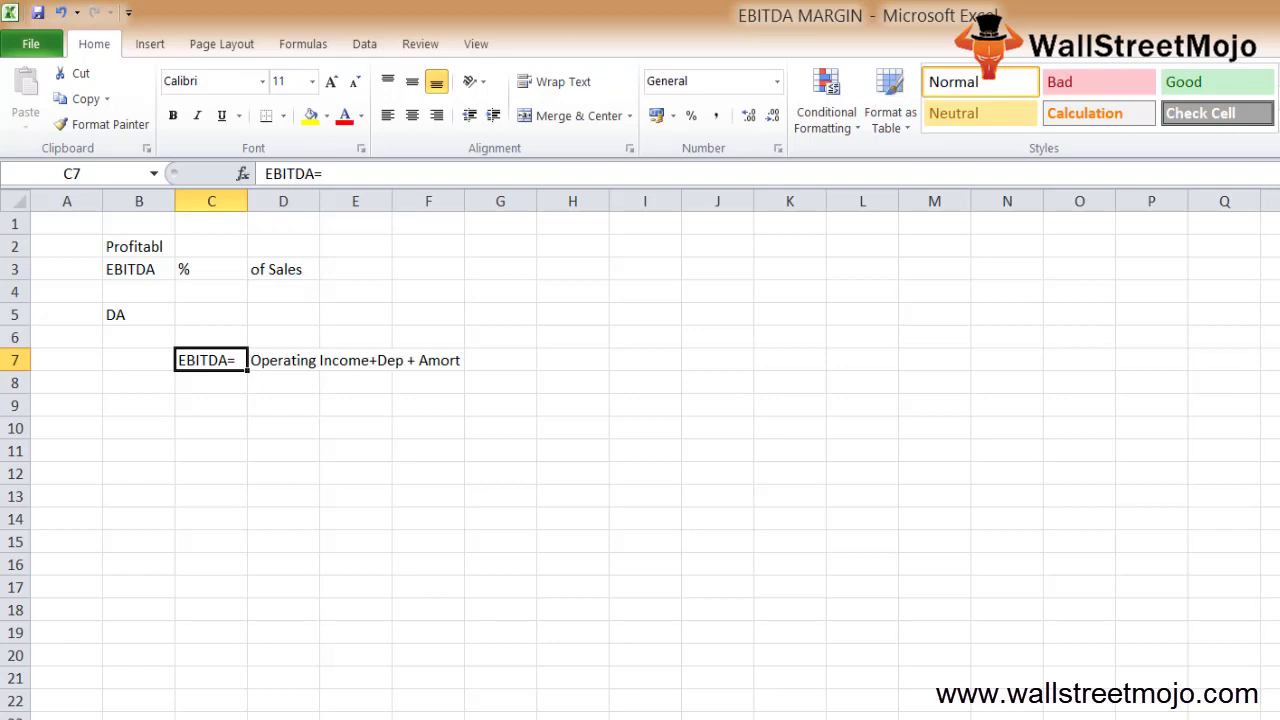
Write 'EBI=' in C10 and 'Earning Before Int Exp' in D10.
{"action": "key", "text": "Down"}
{"action": "key", "text": "Down"}
{"action": "key", "text": "Down"}
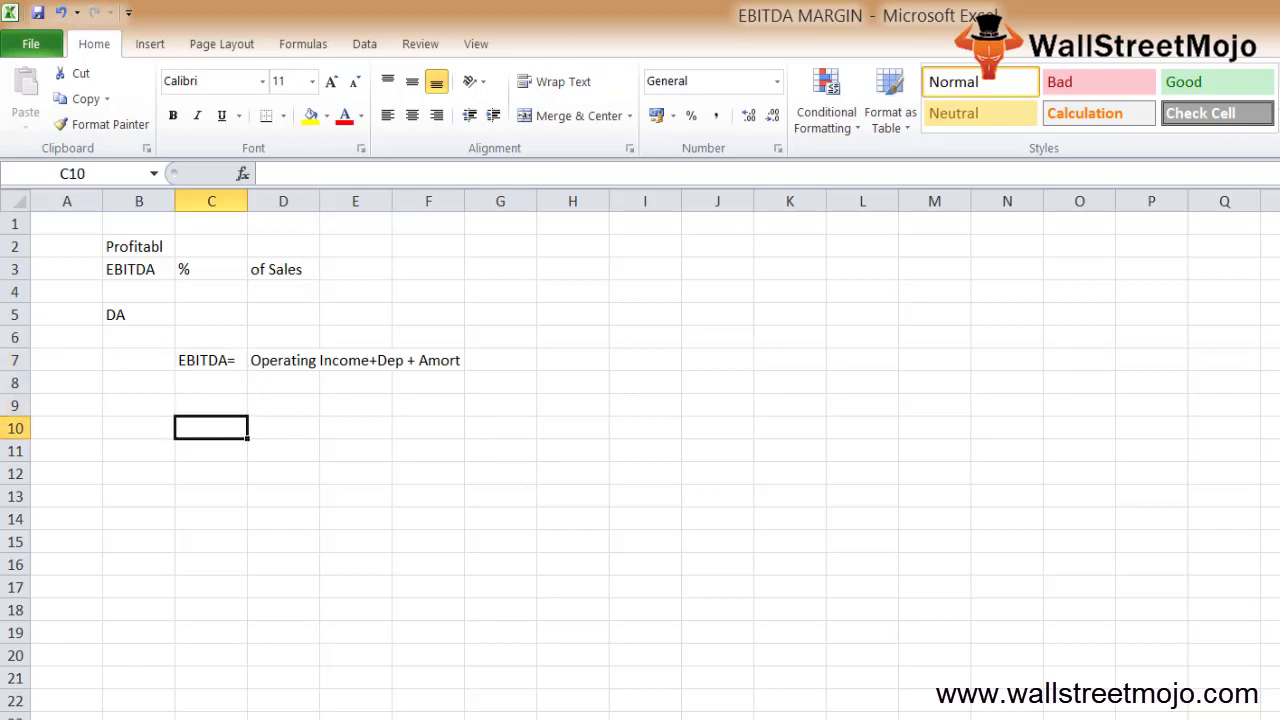
{"action": "type", "text": "EBO"}
{"action": "key", "text": "BackSpace"}
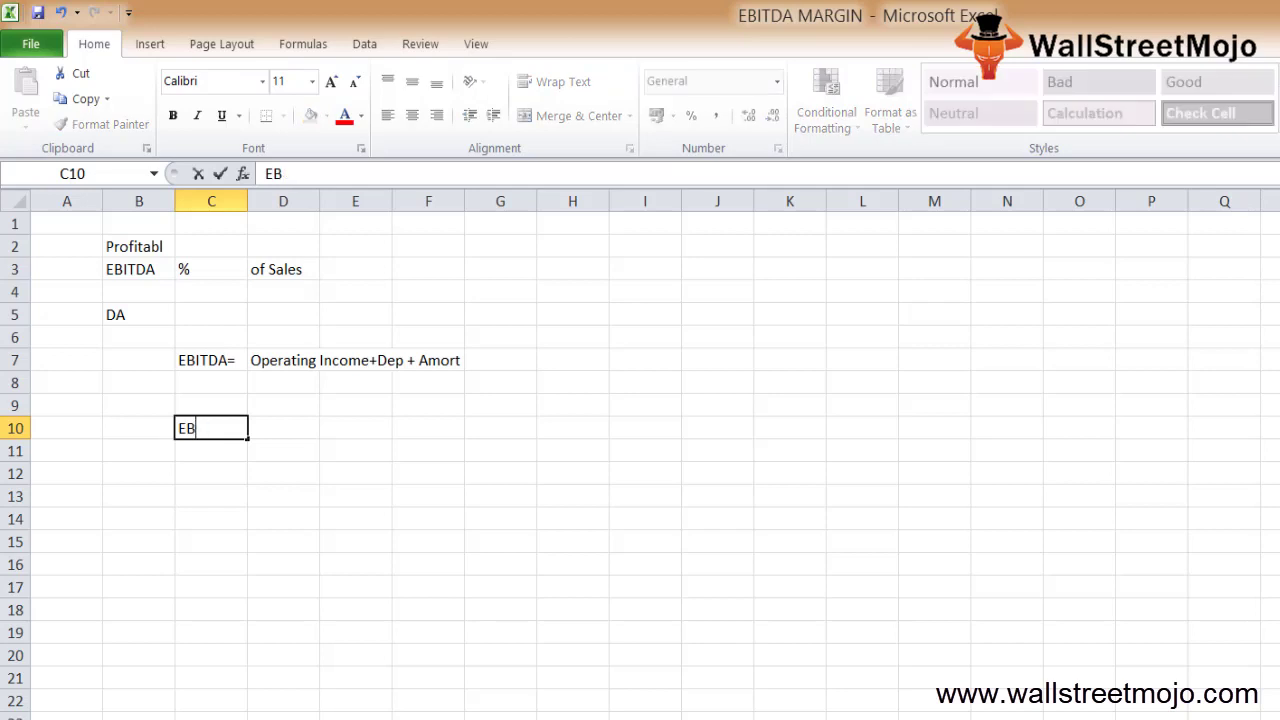
{"action": "type", "text": "I="}
{"action": "key", "text": "Return"}
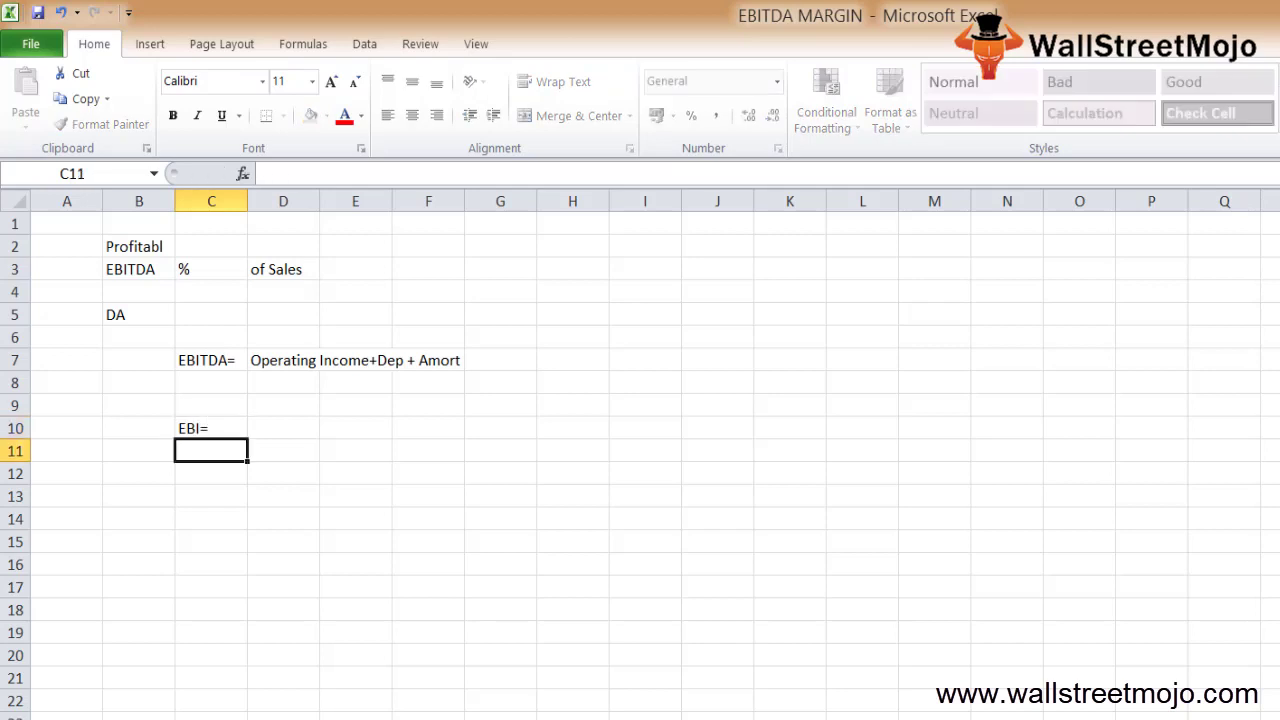
{"action": "left_click", "coordinate": [283, 428]}
{"action": "type", "text": "Earning"}
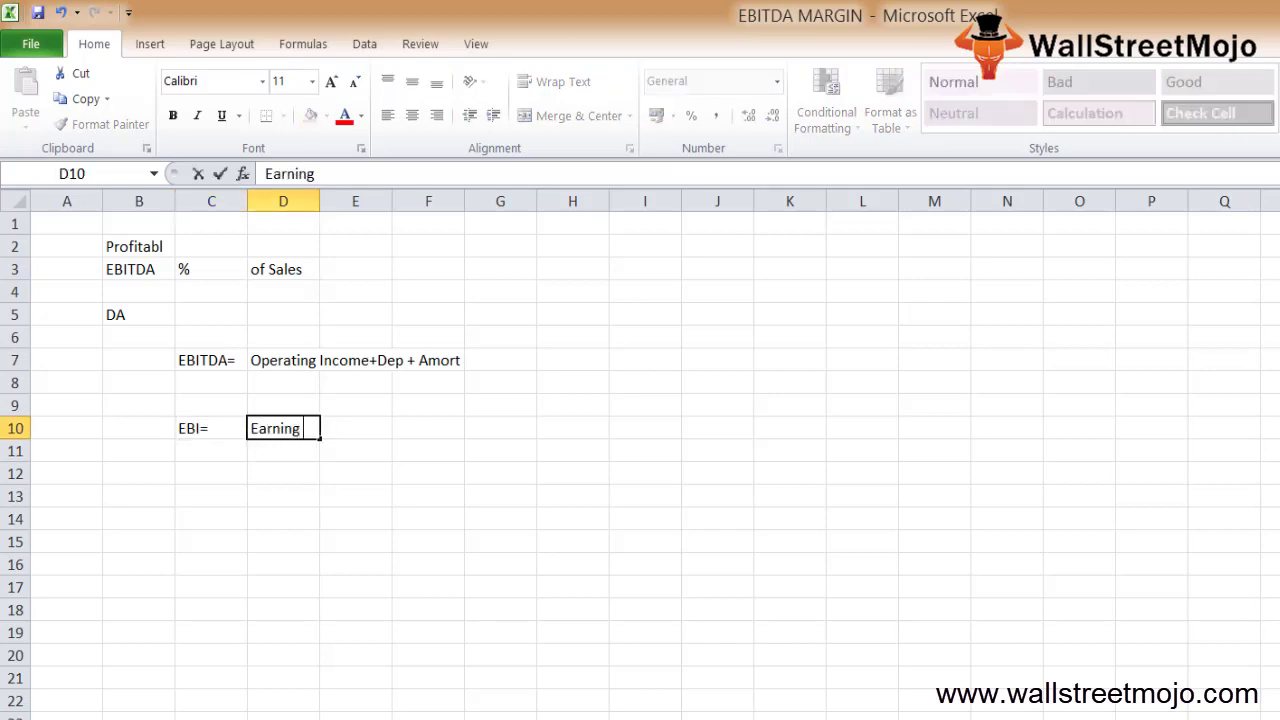
{"action": "type", "text": " Before "}
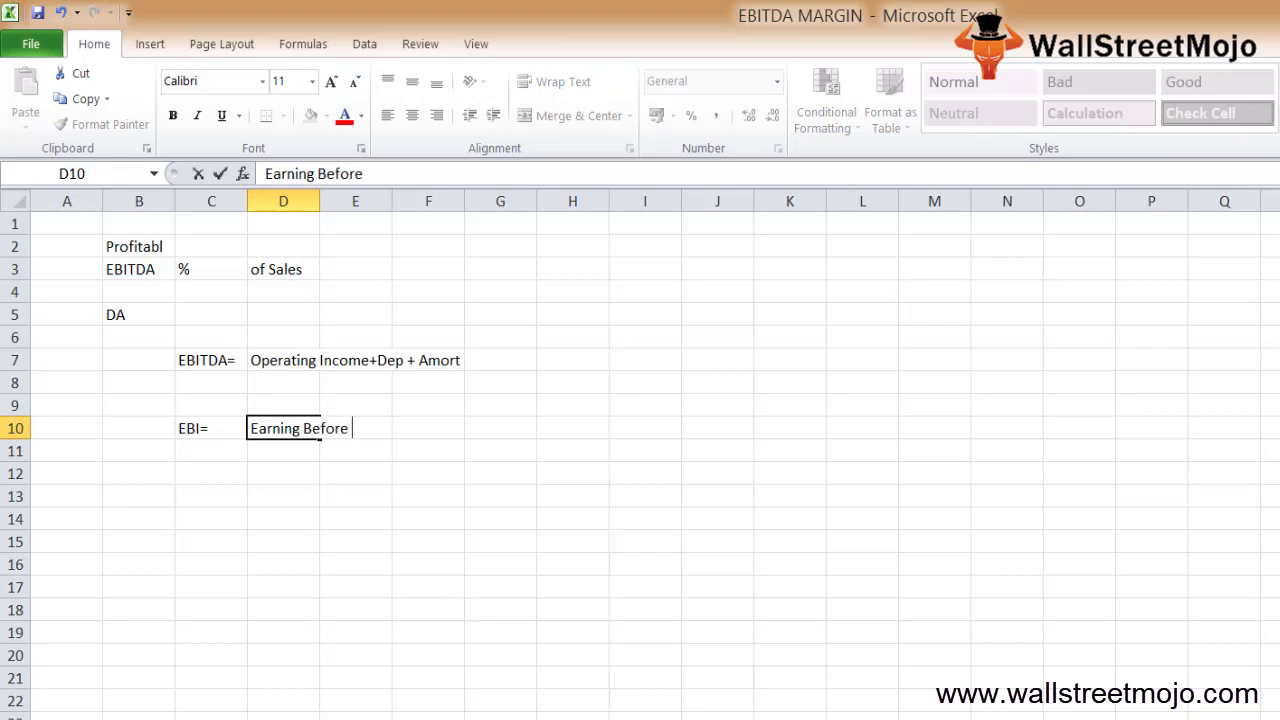
{"action": "type", "text": "Inre"}
{"action": "key", "text": "BackSpace"}
{"action": "key", "text": "BackSpace"}
{"action": "type", "text": "t Exp"}
{"action": "left_click", "coordinate": [211, 451]}
List T, D and A in C11:C13 with Taxes, Dep and Amort beside them.
{"action": "type", "text": "T"}
{"action": "key", "text": "Return"}
{"action": "left_click", "coordinate": [283, 451]}
{"action": "type", "text": "Taxes"}
{"action": "left_click", "coordinate": [211, 474]}
{"action": "type", "text": "D"}
{"action": "key", "text": "Return"}
{"action": "left_click", "coordinate": [283, 474]}
{"action": "type", "text": "Dep"}
{"action": "key", "text": "Return"}
{"action": "left_click", "coordinate": [211, 497]}
{"action": "type", "text": "A"}
{"action": "left_click", "coordinate": [283, 497]}
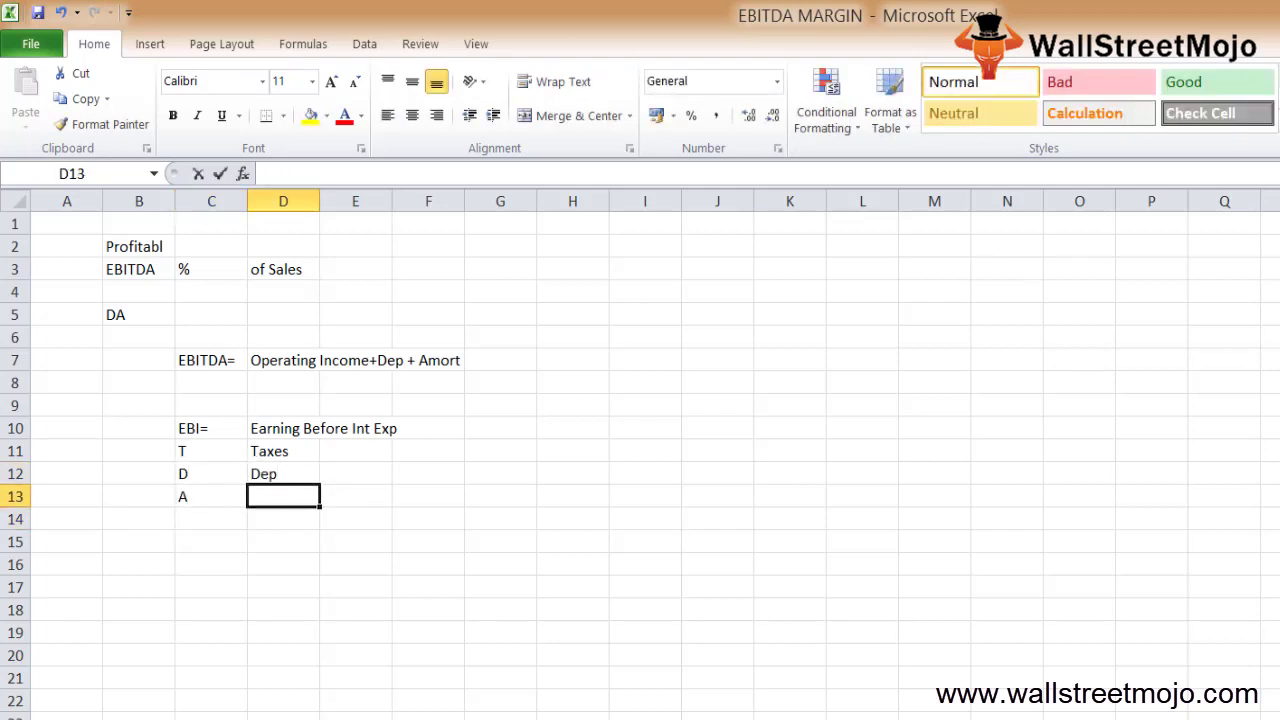
{"action": "type", "text": "Amort"}
{"action": "key", "text": "Return"}
{"action": "key", "text": "Down"}
{"action": "key", "text": "Down"}
{"action": "key", "text": "Down"}
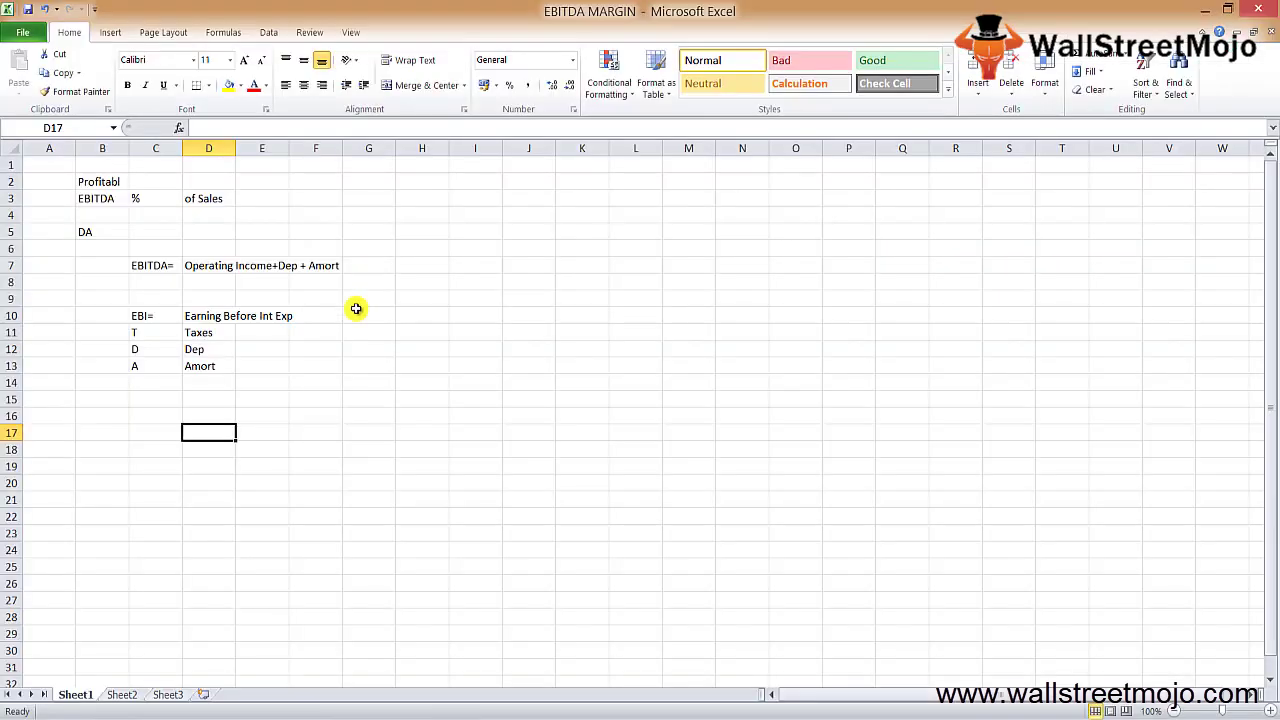
{"action": "left_click", "coordinate": [343, 377]}
Enter the 2017 EBITDA 5146.1 in E16 and revenue 22386 in E17.
{"action": "key", "text": "Down"}
{"action": "key", "text": "Down"}
{"action": "key", "text": "Left"}
{"action": "key", "text": "Left"}
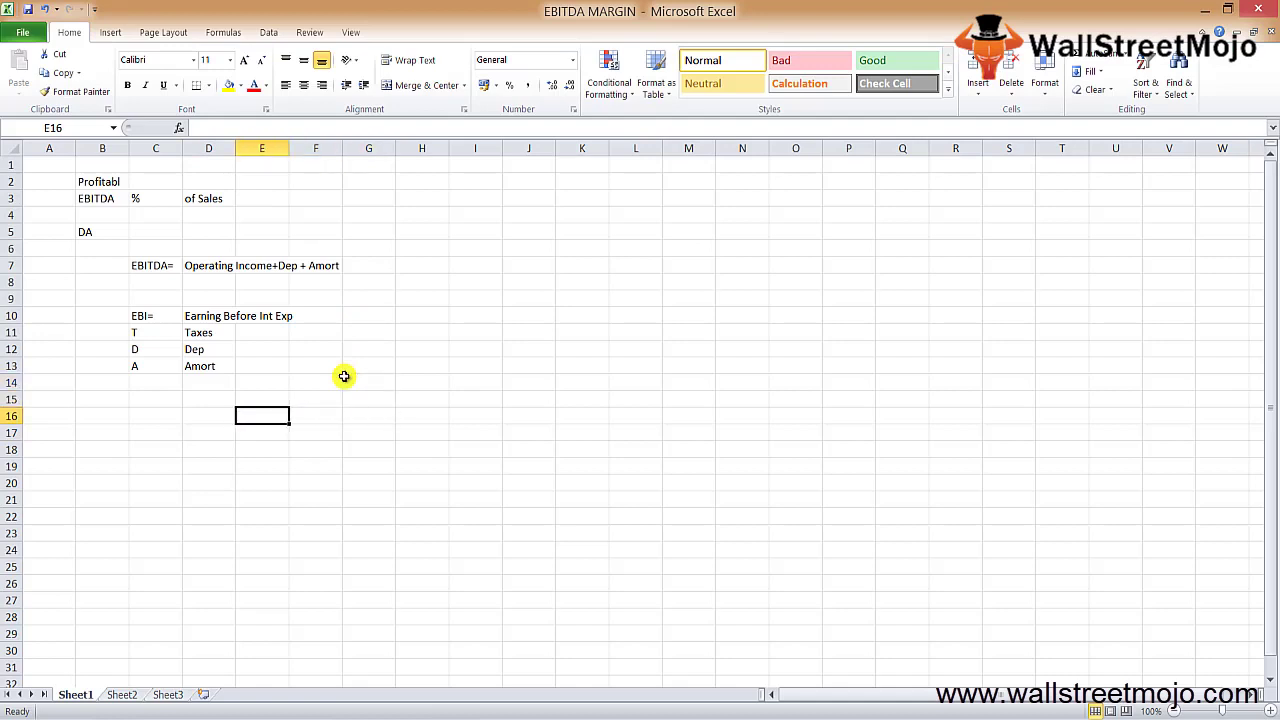
{"action": "type", "text": "="}
{"action": "key", "text": "Left"}
{"action": "key", "text": "Left"}
{"action": "key", "text": "Left"}
{"action": "key", "text": "Left"}
{"action": "key", "text": "Right"}
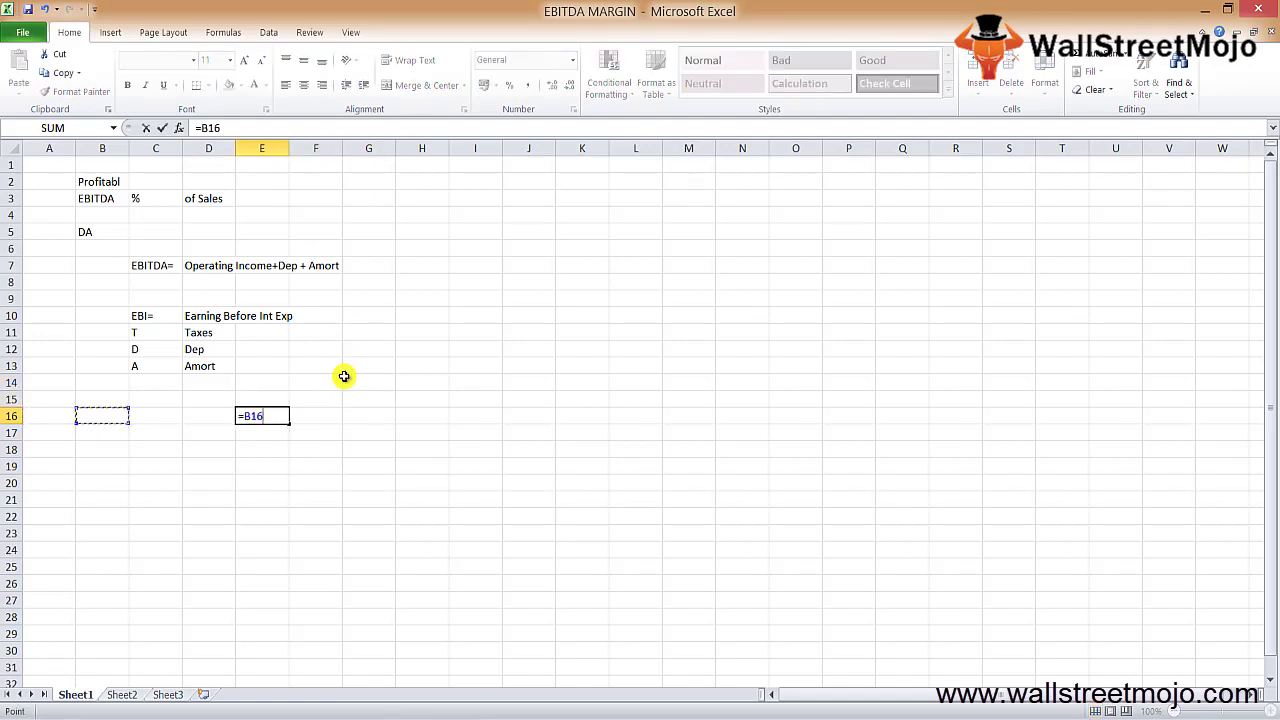
{"action": "key", "text": "Escape"}
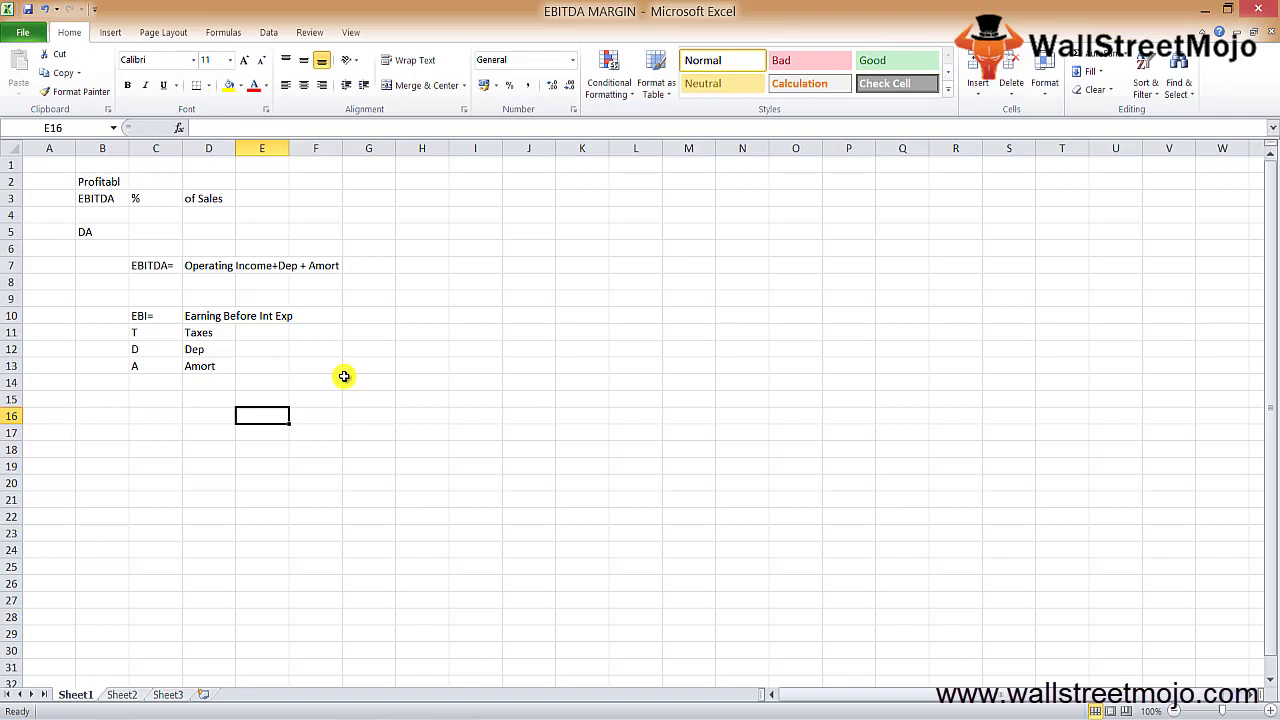
{"action": "type", "text": "5146.1"}
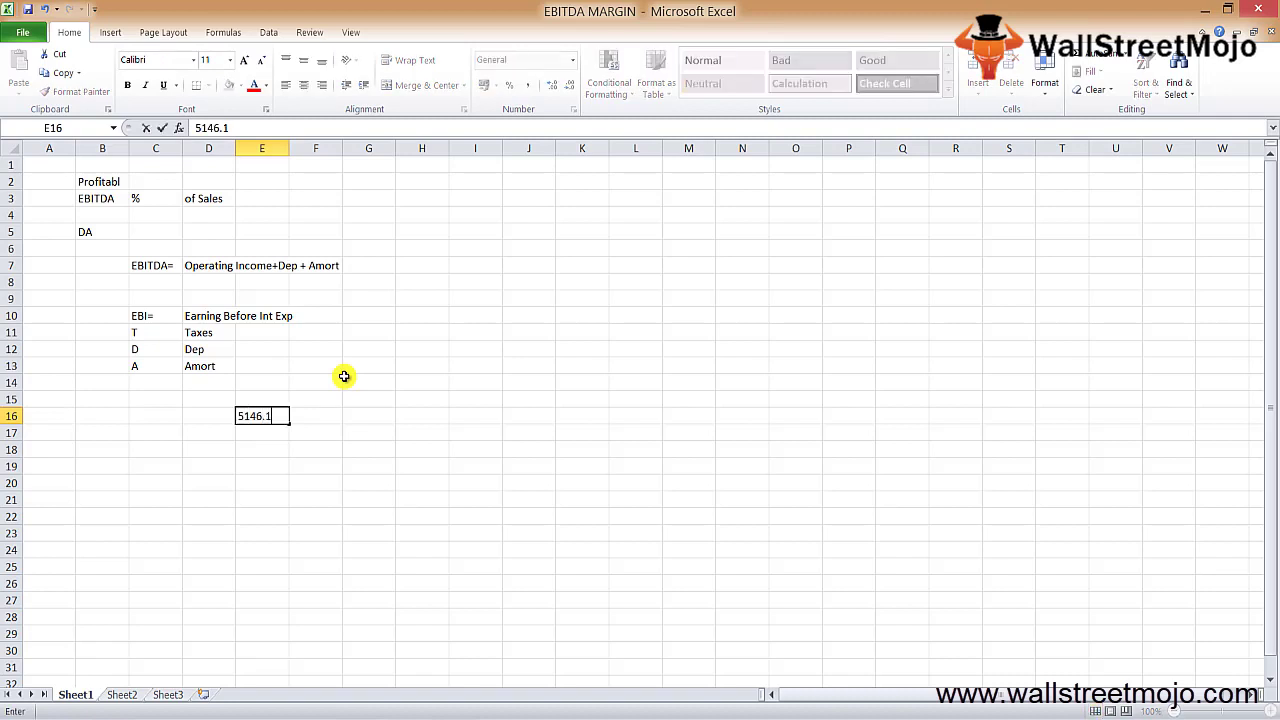
{"action": "key", "text": "Return"}
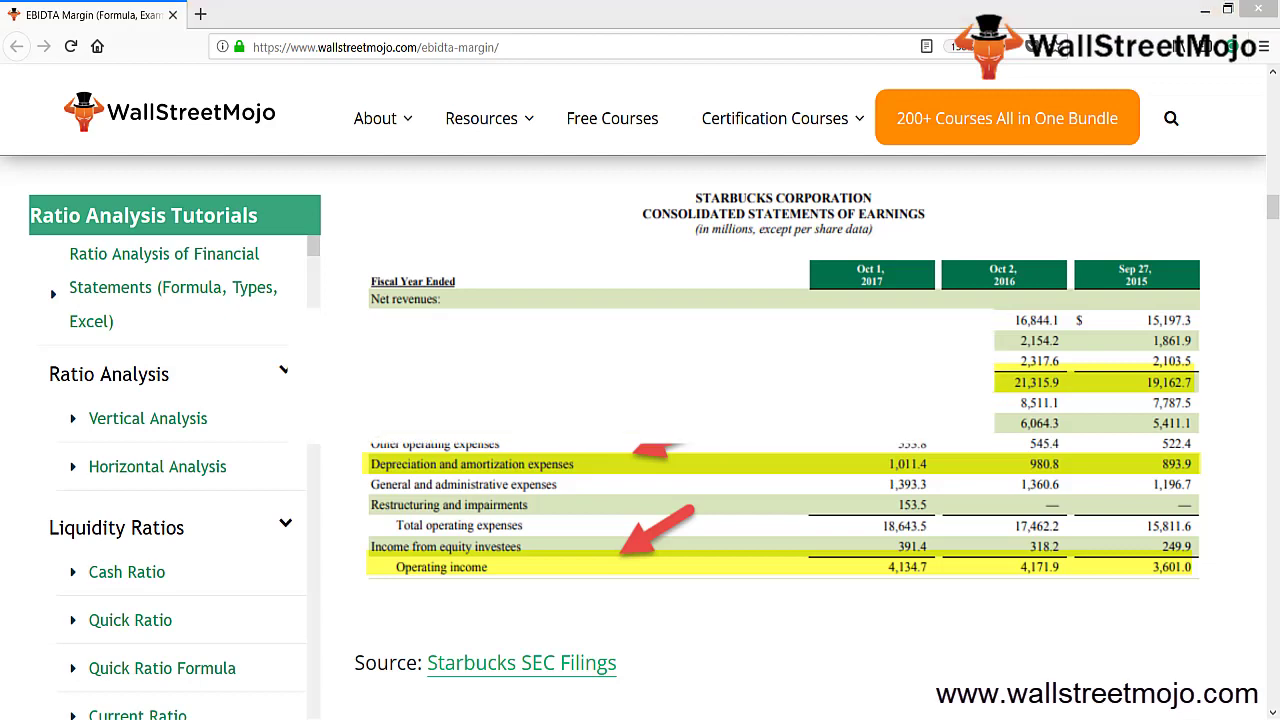
{"action": "type", "text": "22386"}
{"action": "key", "text": "Return"}
Compute =E16/E17 in E18 and format it as a percentage, showing 23%.
{"action": "type", "text": "="}
{"action": "key", "text": "Up"}
{"action": "key", "text": "Up"}
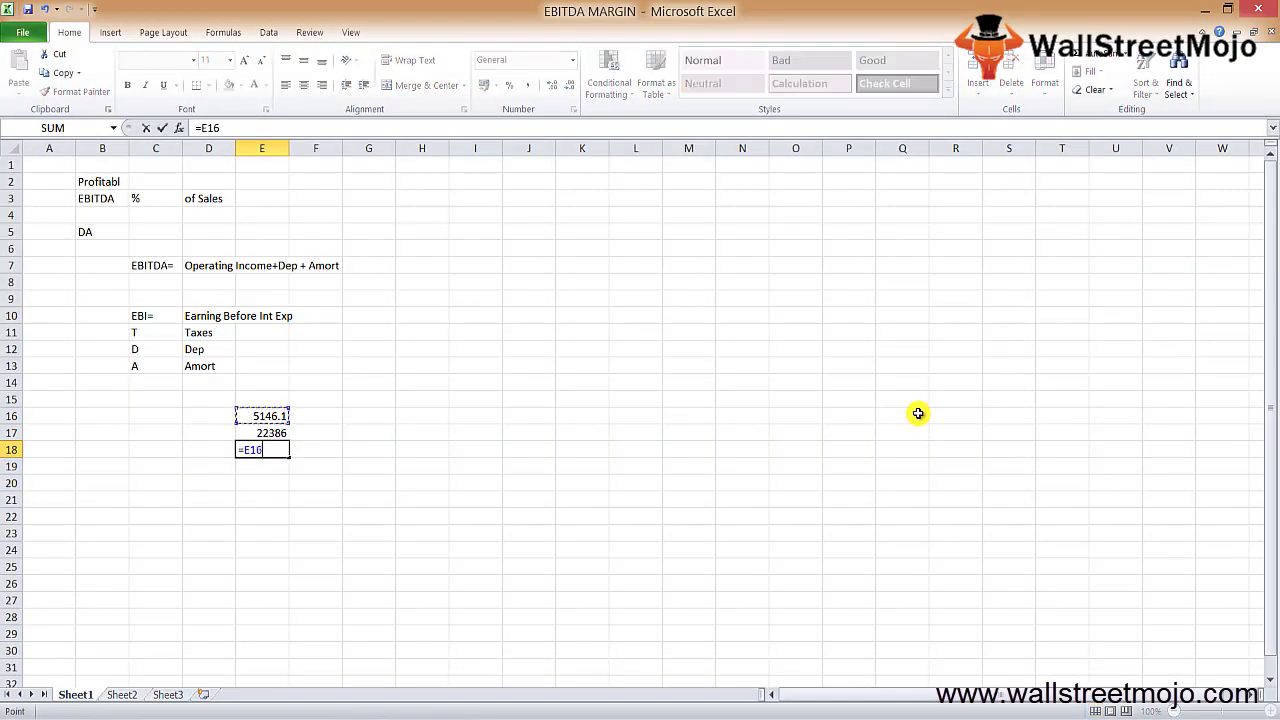
{"action": "type", "text": "/"}
{"action": "key", "text": "Up"}
{"action": "key", "text": "Return"}
{"action": "key", "text": "Up"}
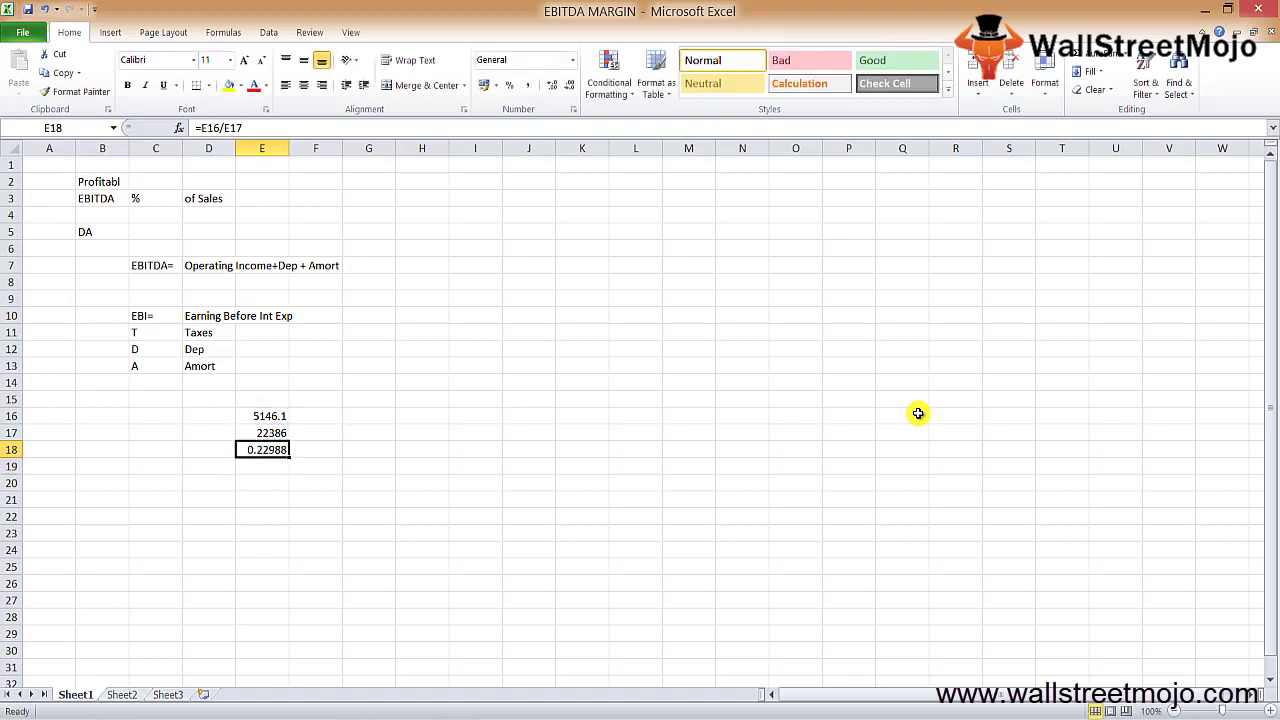
{"action": "left_click", "coordinate": [509, 86]}
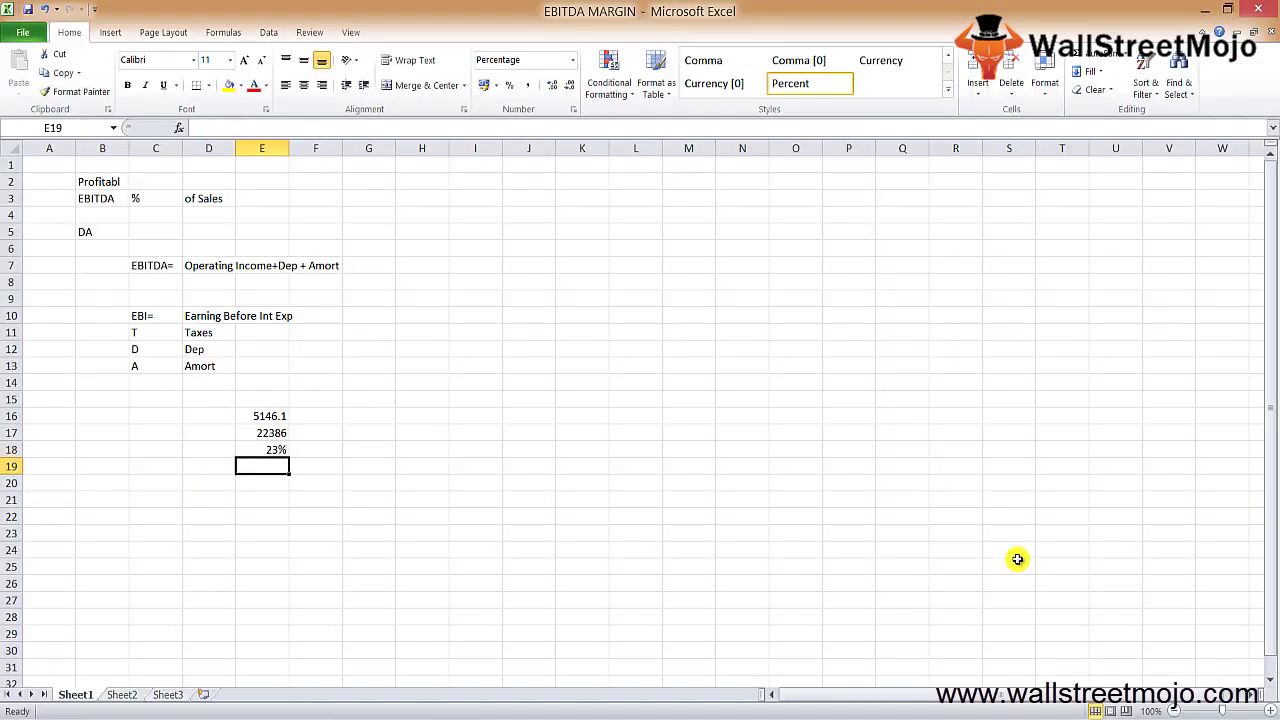
{"action": "key", "text": "Up"}
{"action": "key", "text": "Up"}
{"action": "key", "text": "Up"}
{"action": "key", "text": "Up"}
Label E15 and F15 with the years 2017 and 2016.
{"action": "type", "text": "2017"}
{"action": "key", "text": "Right"}
{"action": "type", "text": "2016"}
{"action": "key", "text": "Return"}
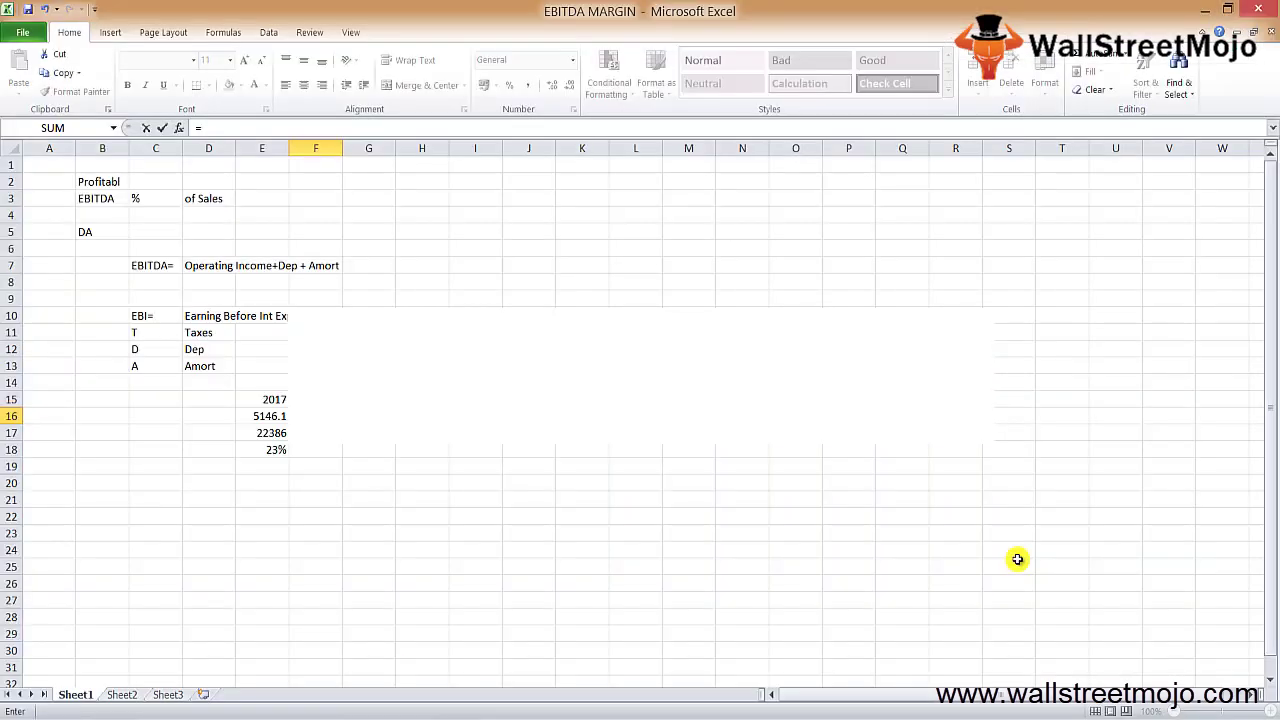
Enter 2016 EBITDA as =4171.9+980 in F16 and revenue 21319.5 in F17.
{"action": "type", "text": "=41"}
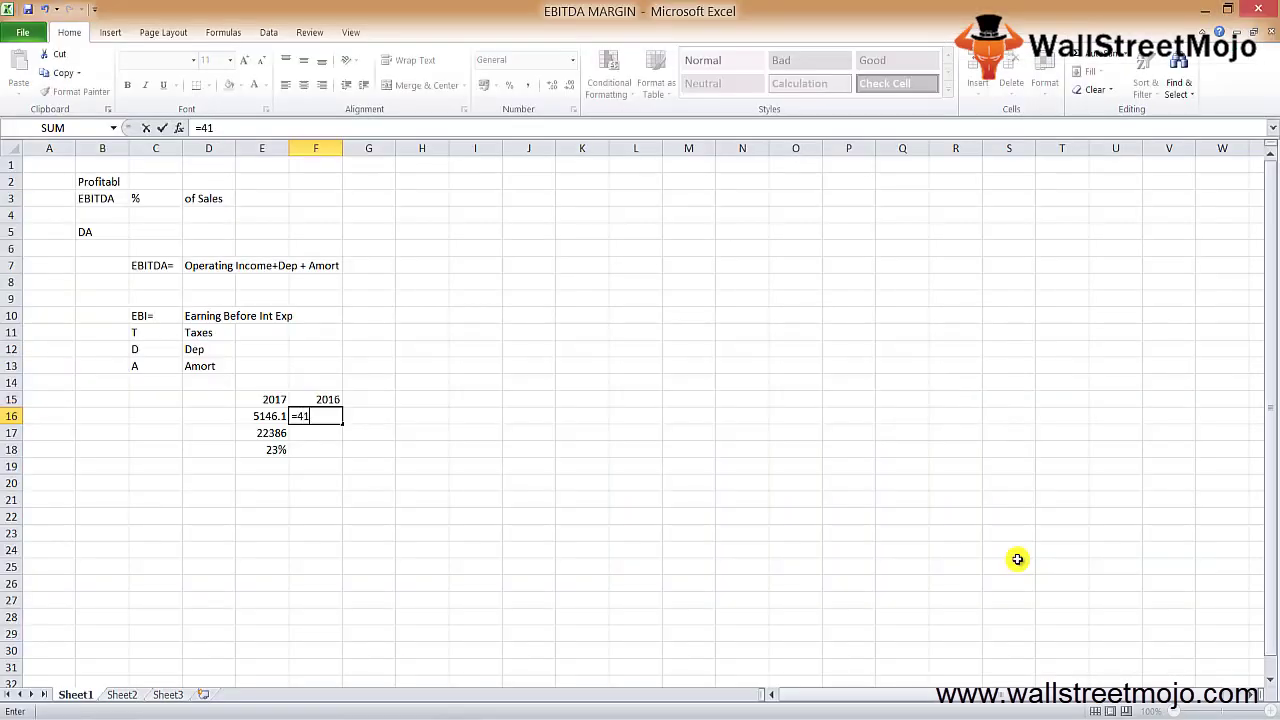
{"action": "type", "text": "71.9+"}
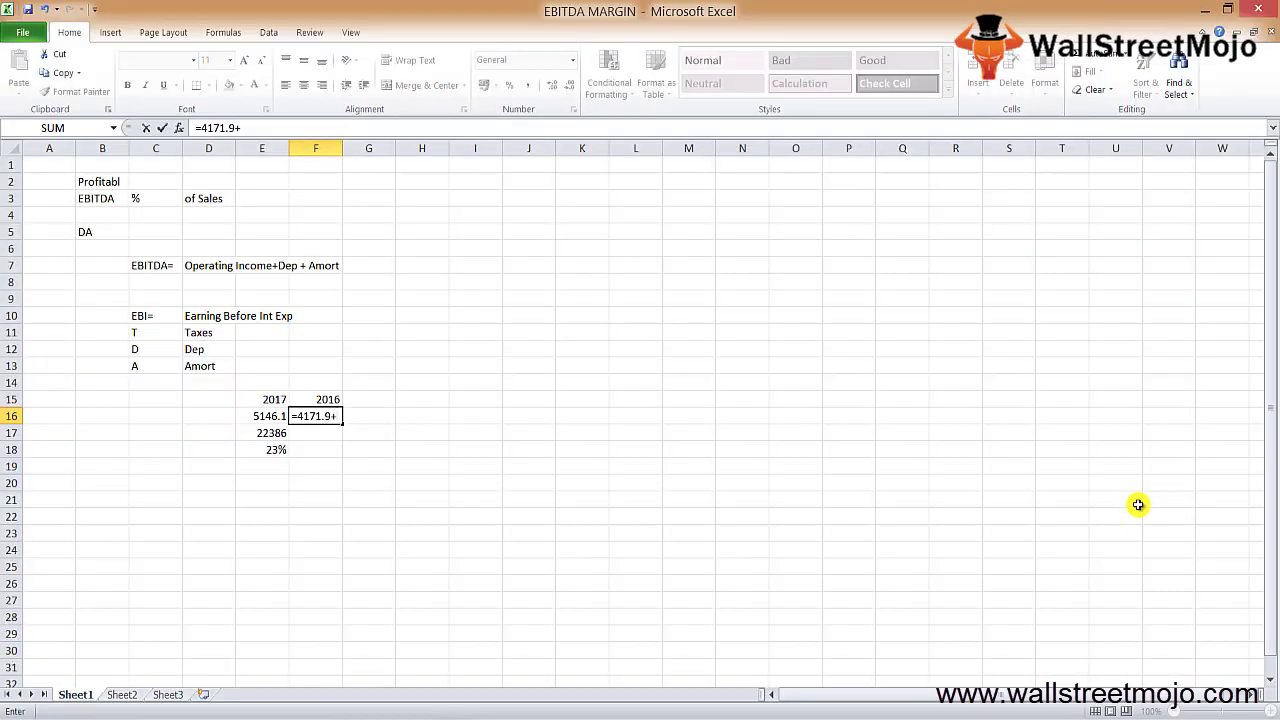
{"action": "type", "text": "980.9"}
{"action": "key", "text": "Return"}
{"action": "key", "text": "Up"}
{"action": "key", "text": "Down"}
{"action": "key", "text": "alt+Tab"}
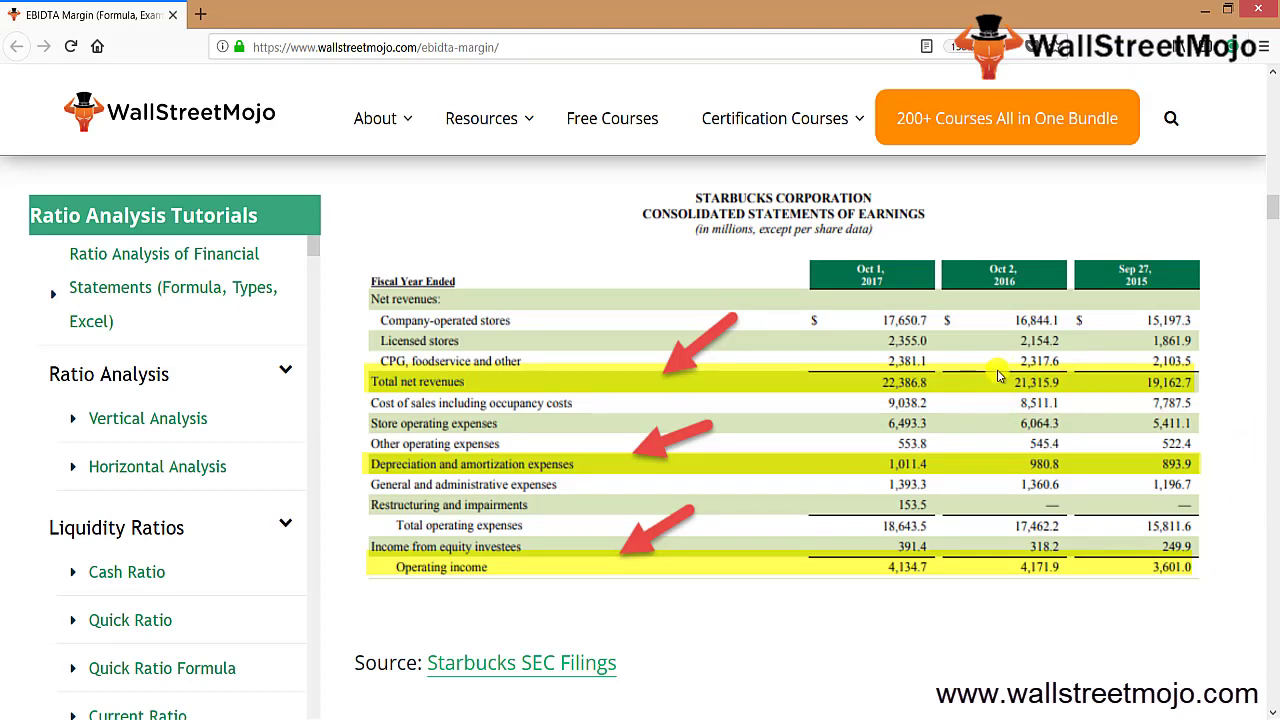
{"action": "key", "text": "alt+Tab"}
{"action": "type", "text": "21319"}
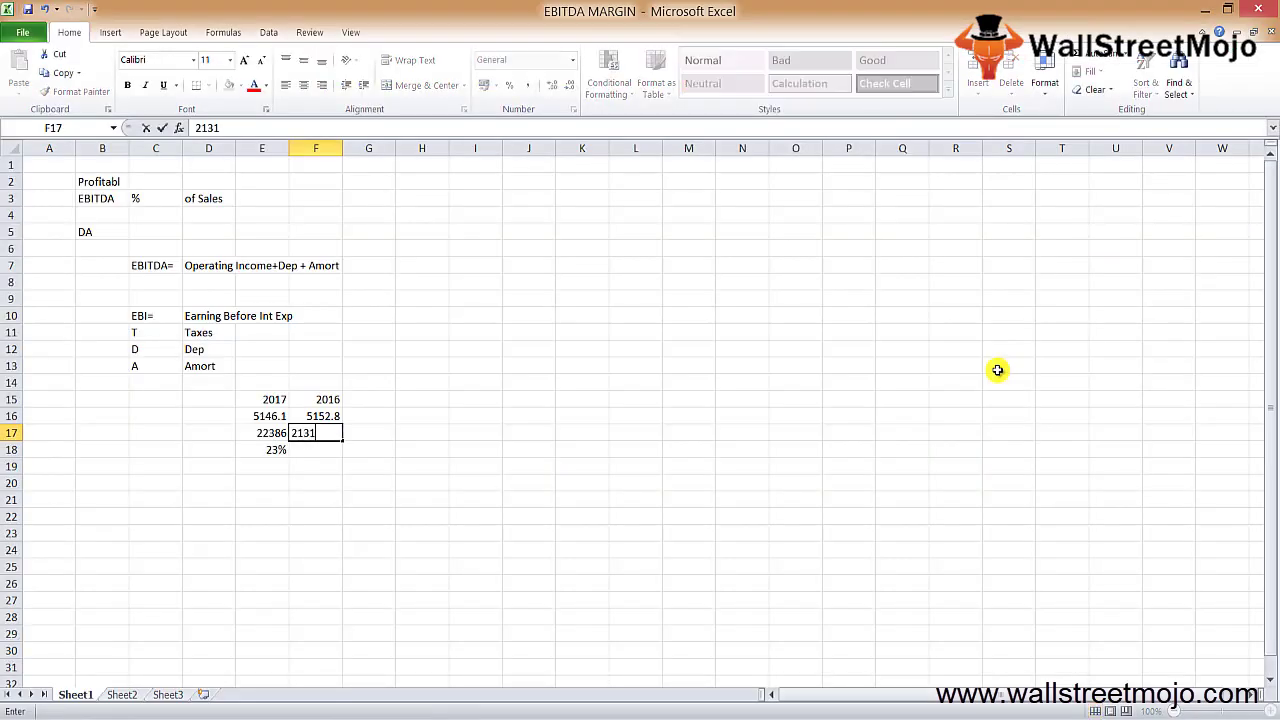
{"action": "key", "text": "Return"}
Fill the margin formula right into F18 (24%) and label G15 as 2015.
{"action": "key", "text": "Left"}
{"action": "key", "text": "shift+Right"}
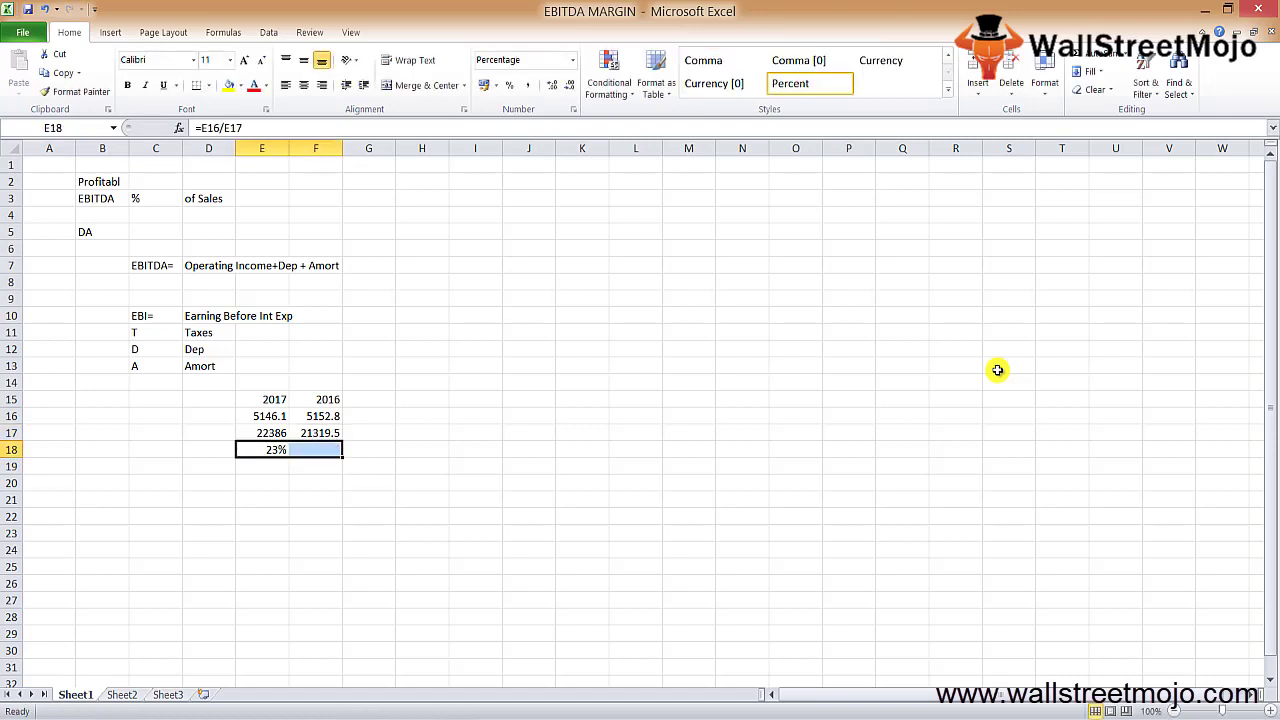
{"action": "key", "text": "ctrl+r"}
{"action": "key", "text": "shift+Left"}
{"action": "key", "text": "Right"}
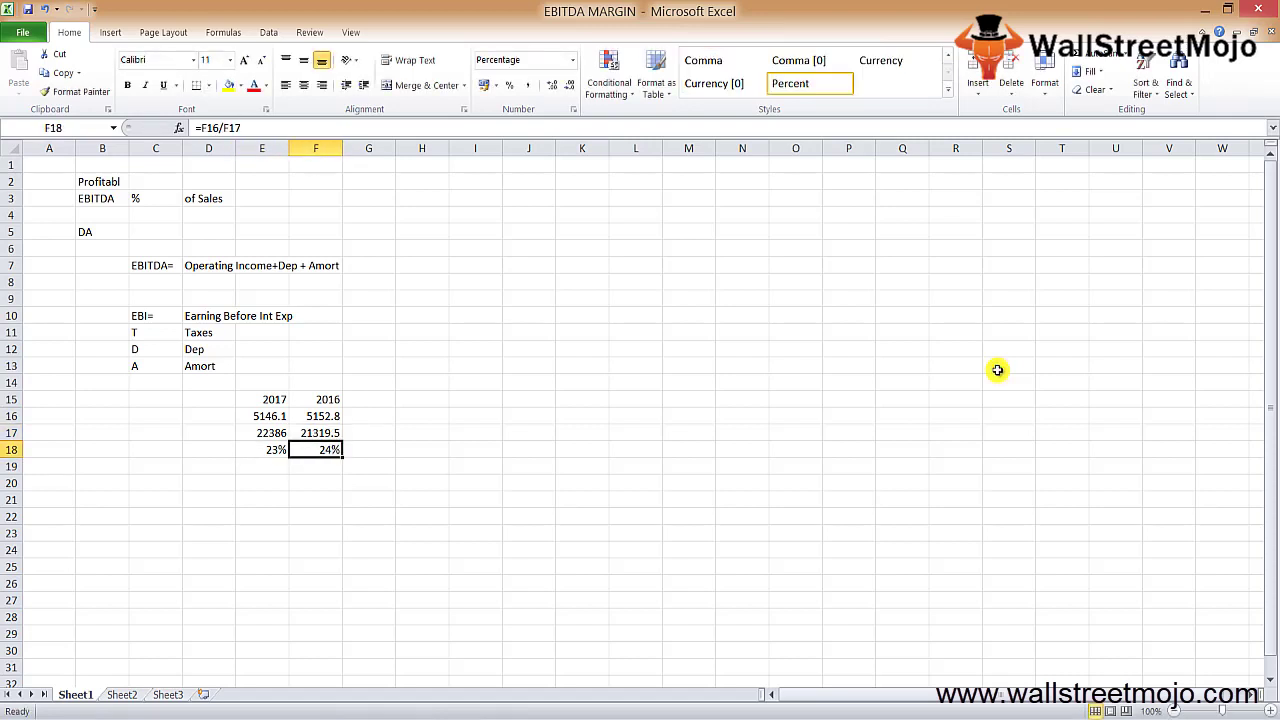
{"action": "key", "text": "Up"}
{"action": "key", "text": "Up"}
{"action": "key", "text": "Up"}
{"action": "key", "text": "Right"}
{"action": "type", "text": "2015"}
{"action": "key", "text": "Return"}
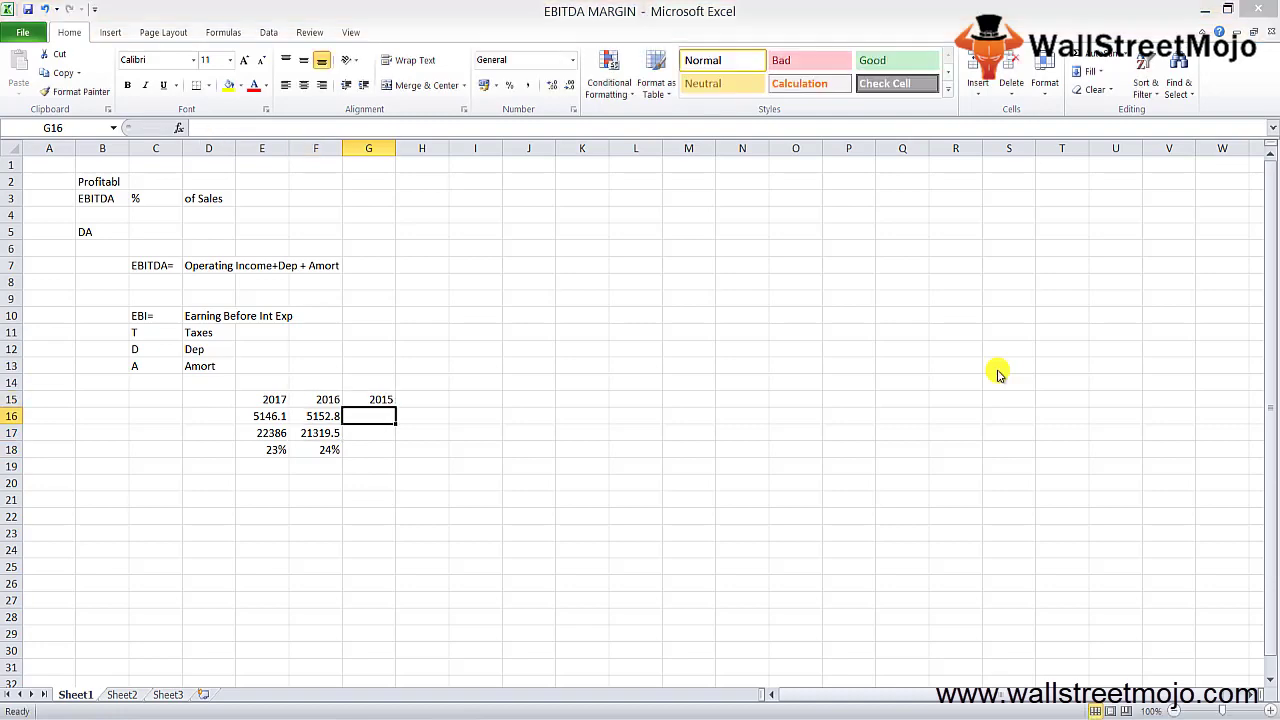
Enter 2015 EBITDA as =3601+893.9 in G16 and revenue 19162 in G17.
{"action": "key", "text": "alt+Tab"}
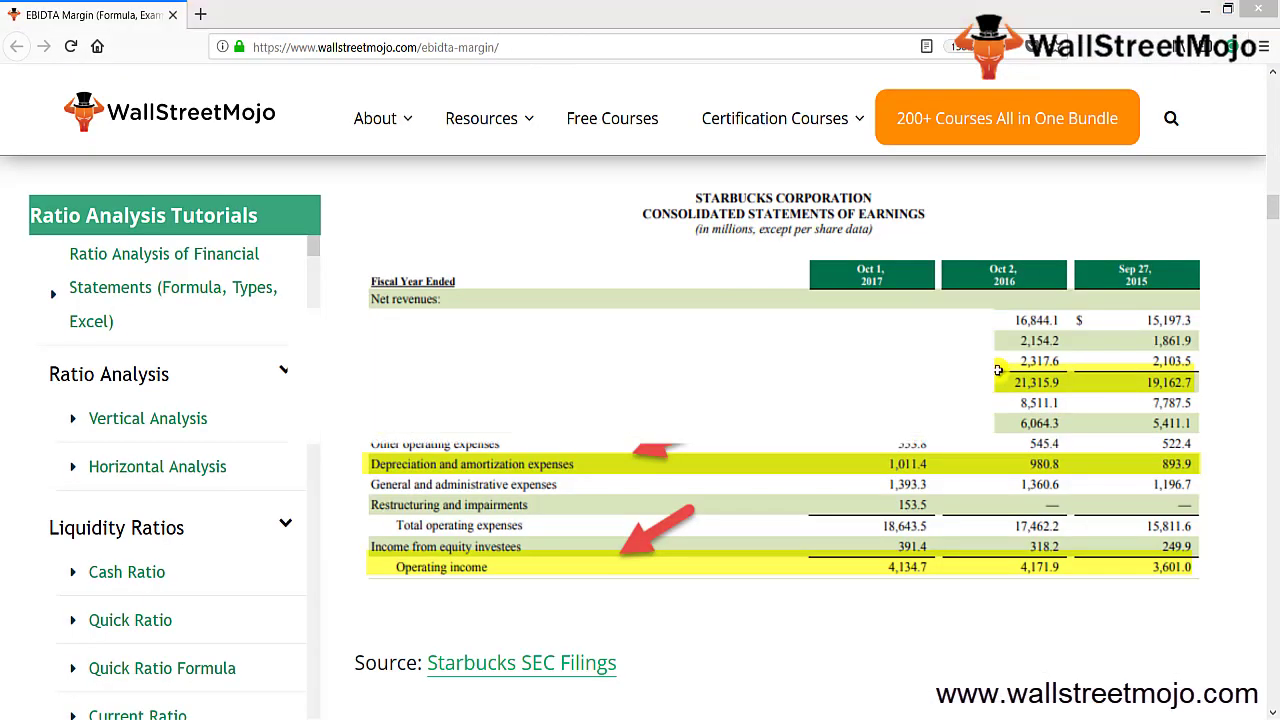
{"action": "key", "text": "alt+Tab"}
{"action": "type", "text": "=3601"}
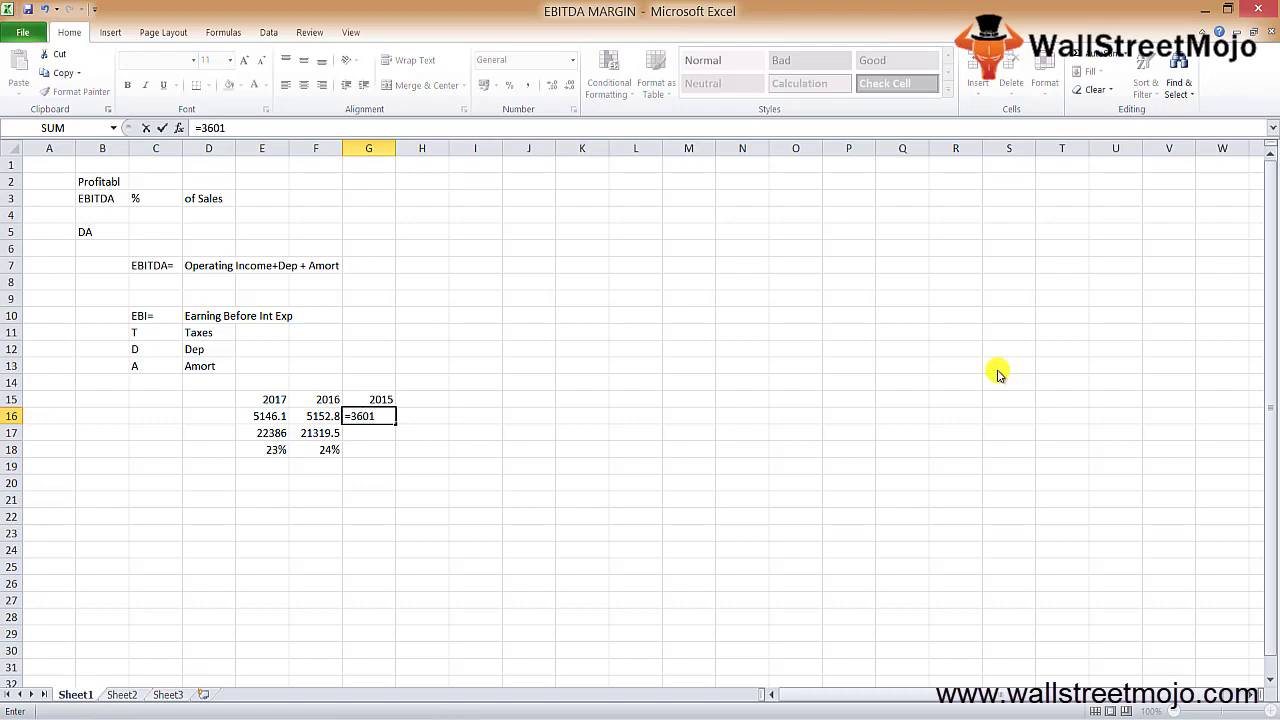
{"action": "key", "text": "alt+Tab"}
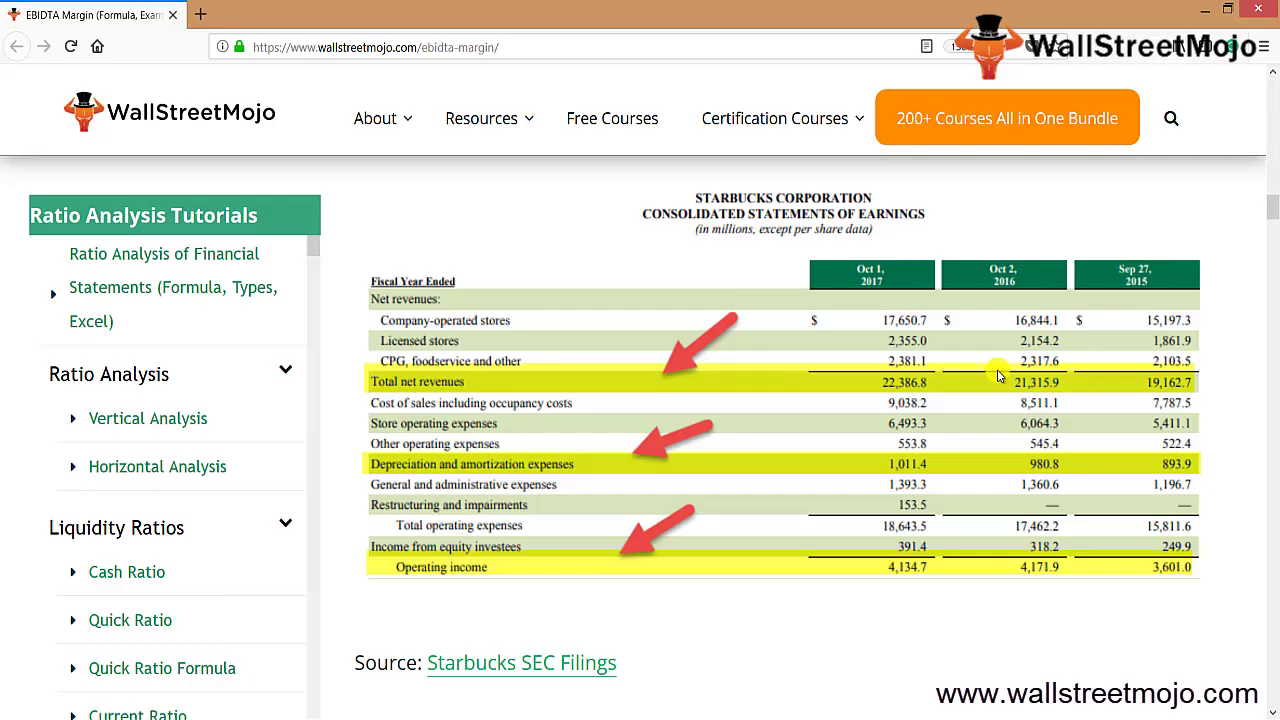
{"action": "key", "text": "alt+Tab"}
{"action": "type", "text": "+893.9"}
{"action": "key", "text": "Return"}
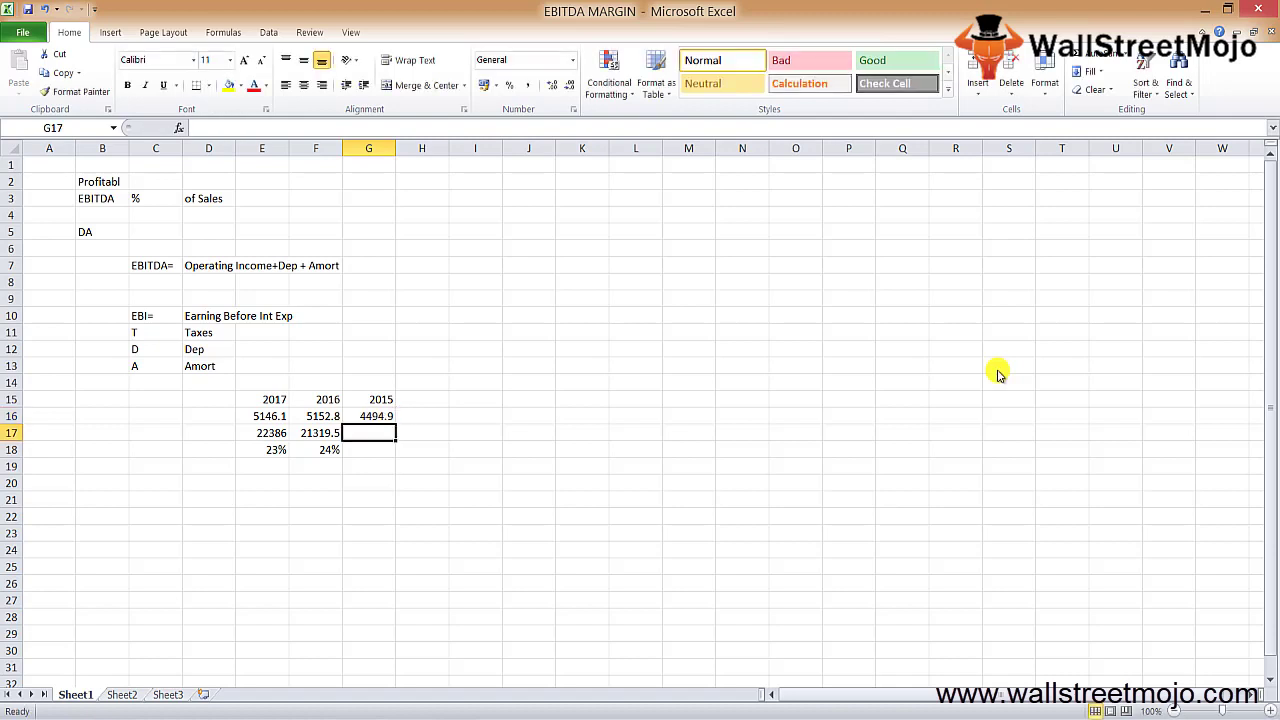
{"action": "key", "text": "alt+Tab"}
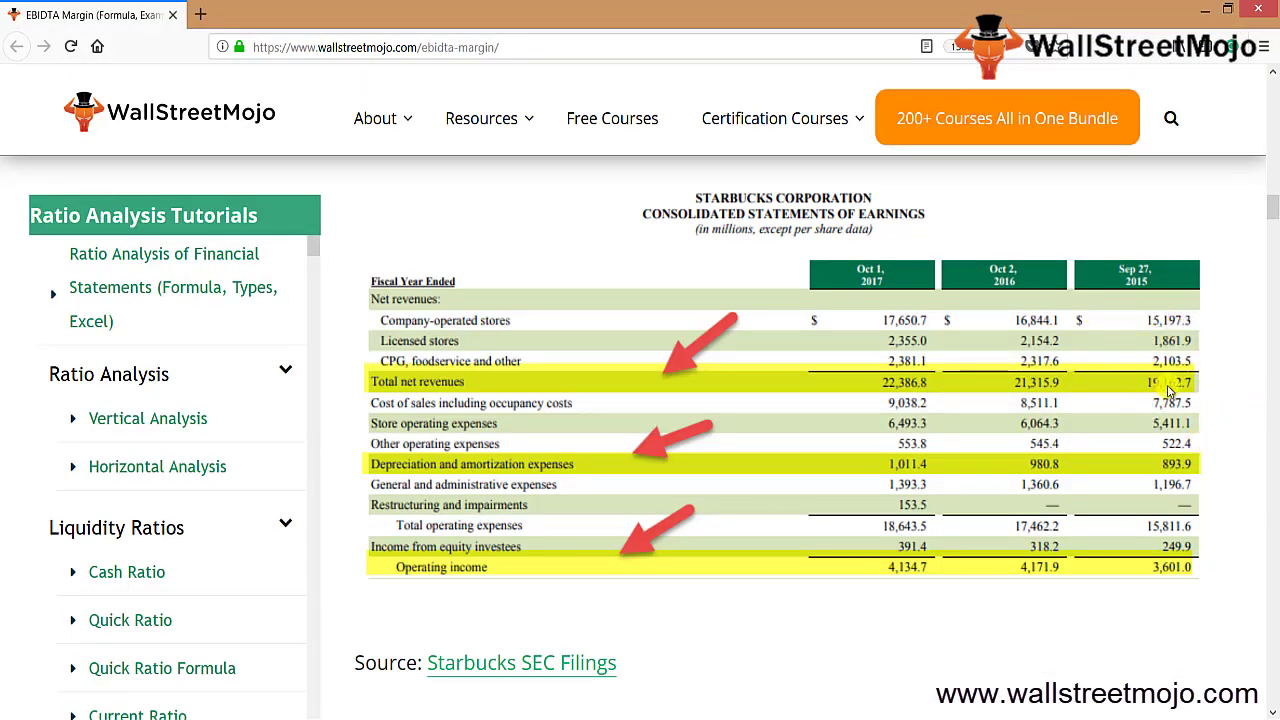
{"action": "key", "text": "alt+Tab"}
{"action": "type", "text": "19162"}
{"action": "key", "text": "Return"}
Fill the margin formula right into G18, giving 23%, and review the three margins.
{"action": "key", "text": "Left"}
{"action": "key", "text": "shift+Right"}
{"action": "key", "text": "ctrl+r"}
{"action": "key", "text": "Right"}
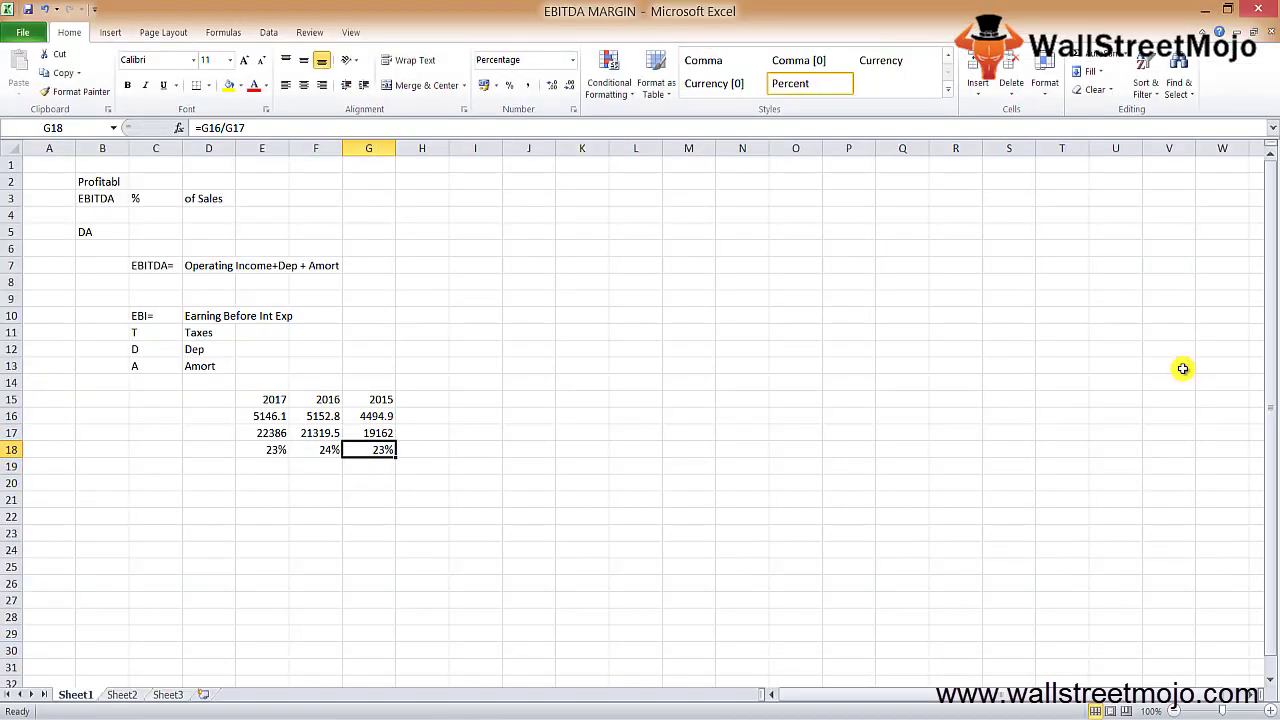
{"action": "key", "text": "shift+Left"}
{"action": "key", "text": "Left"}
{"action": "key", "text": "shift+Left"}
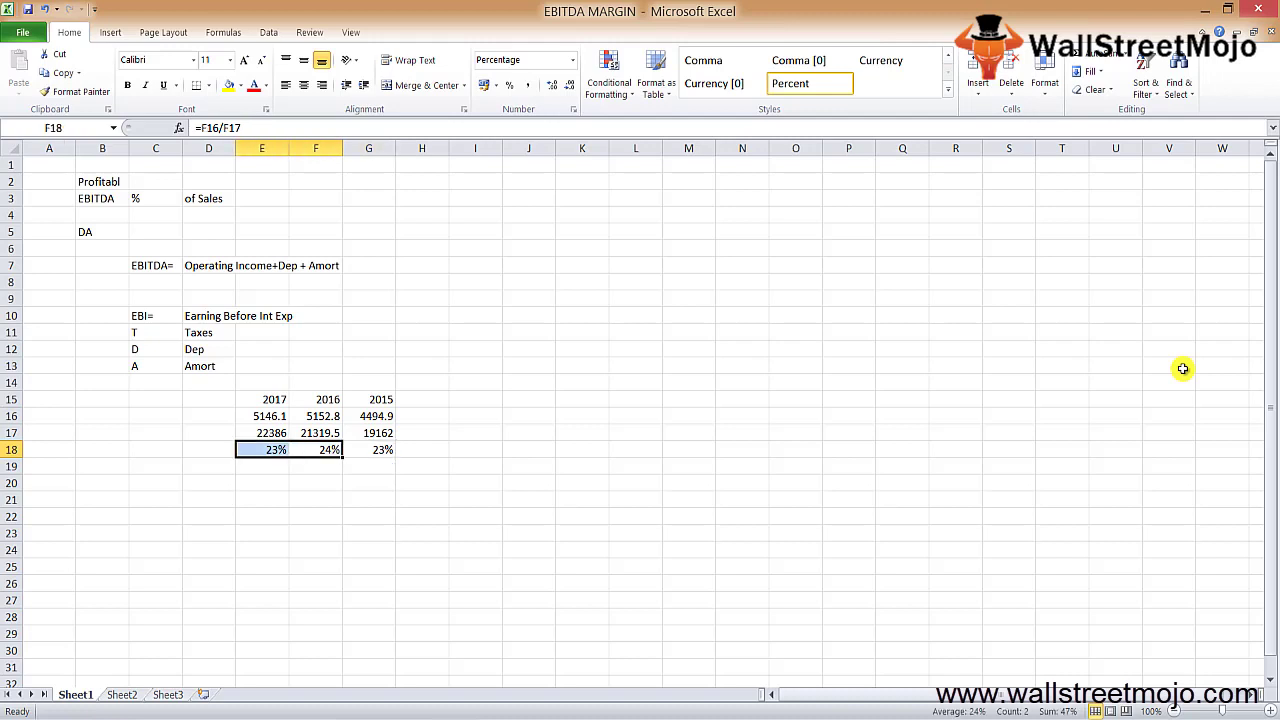
{"action": "key", "text": "Up"}
{"action": "key", "text": "Up"}
{"action": "key", "text": "Up"}
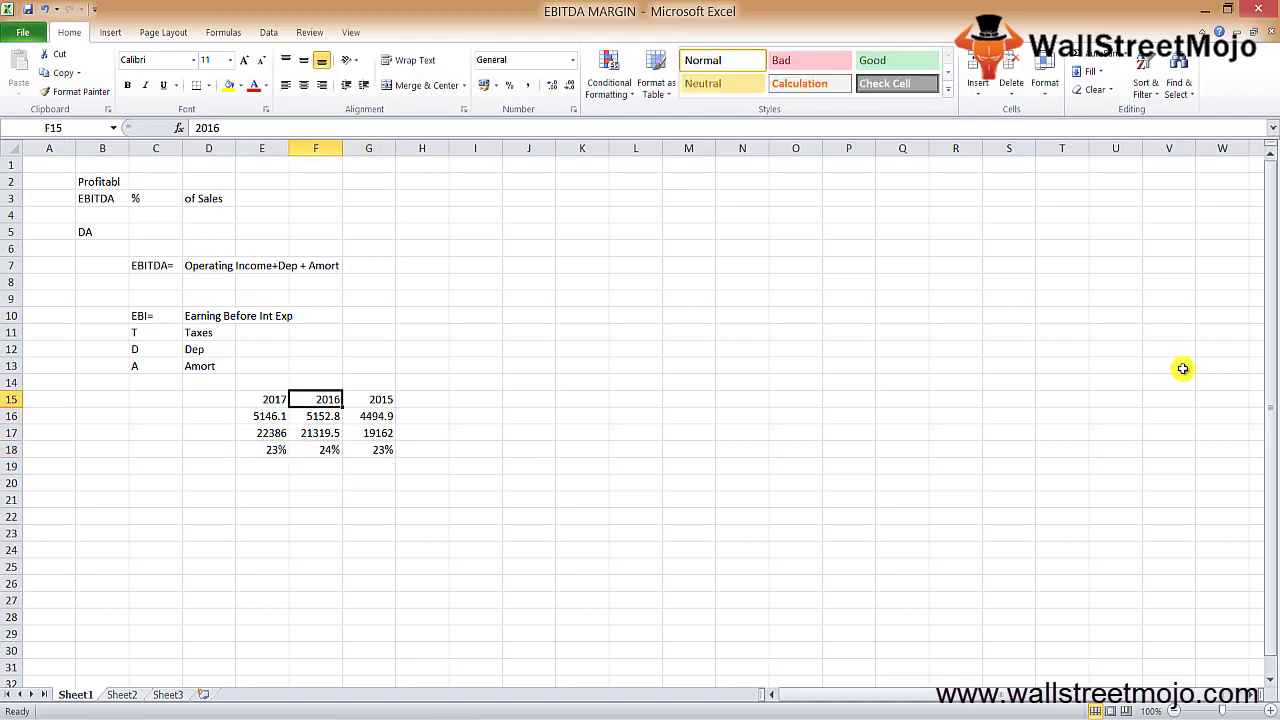